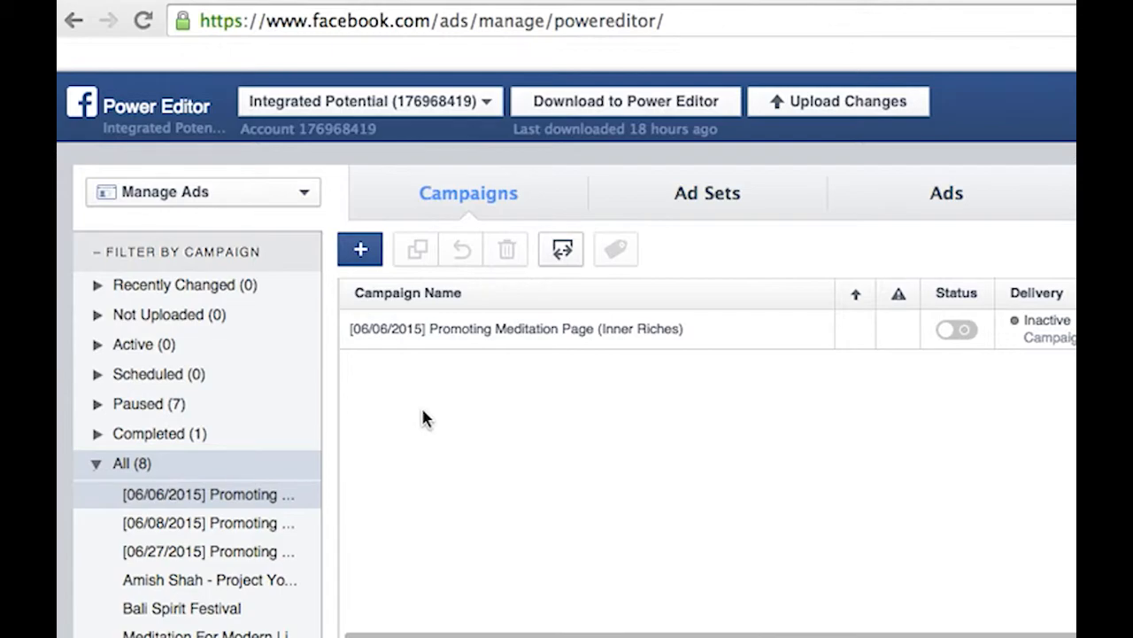
- Check the Power Editor web address and view the ad account, page and account group options
double_click(687, 18)
click(687, 17)
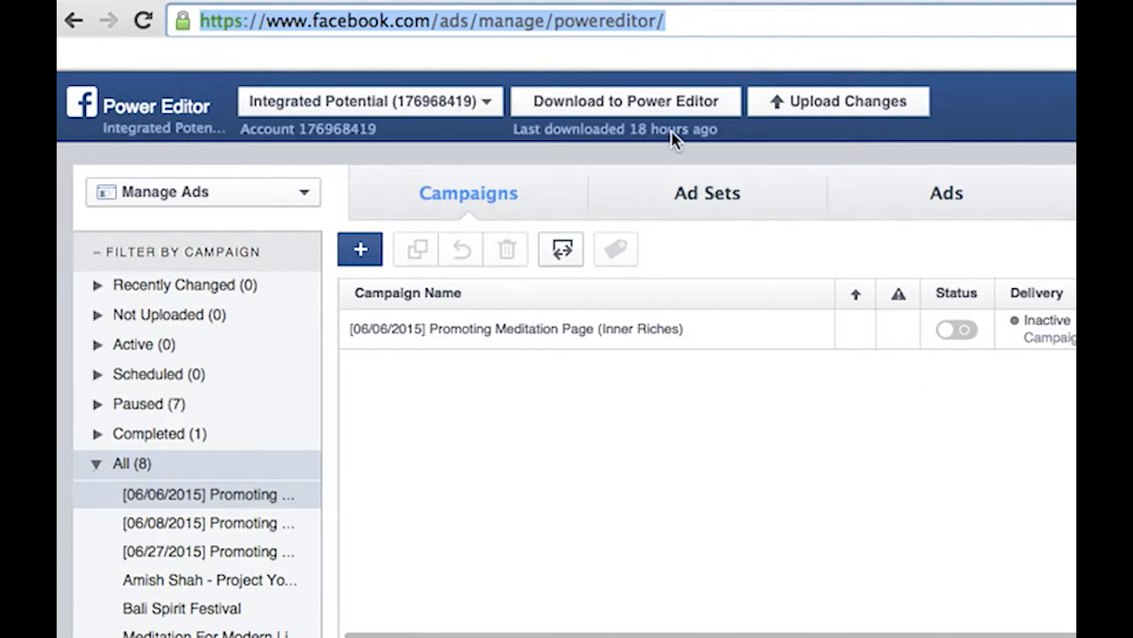
click(706, 158)
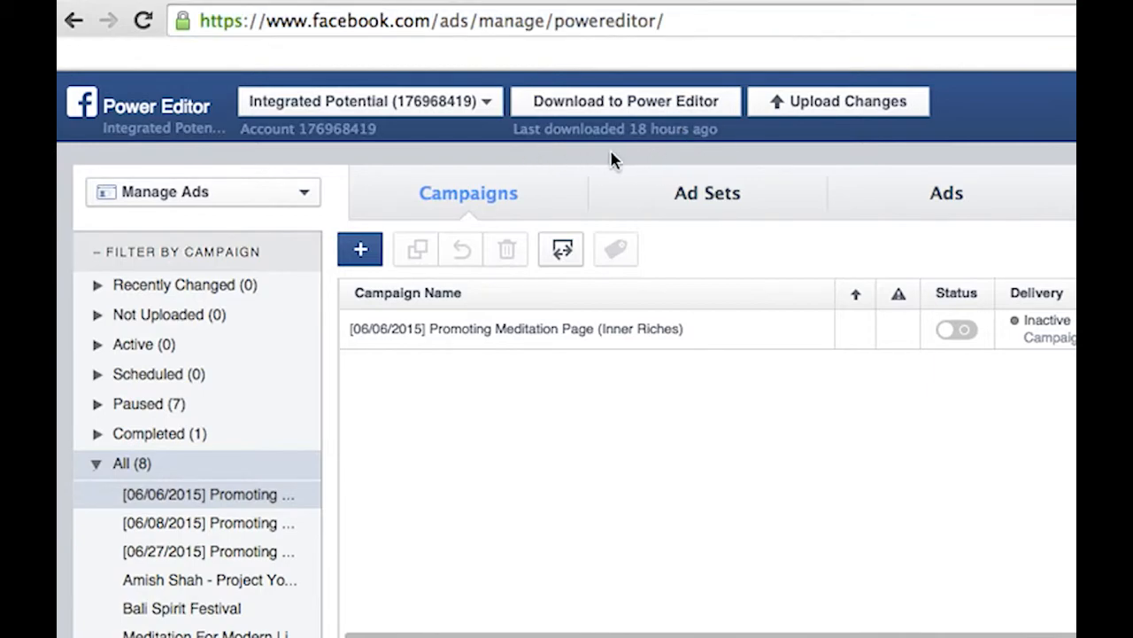
click(487, 104)
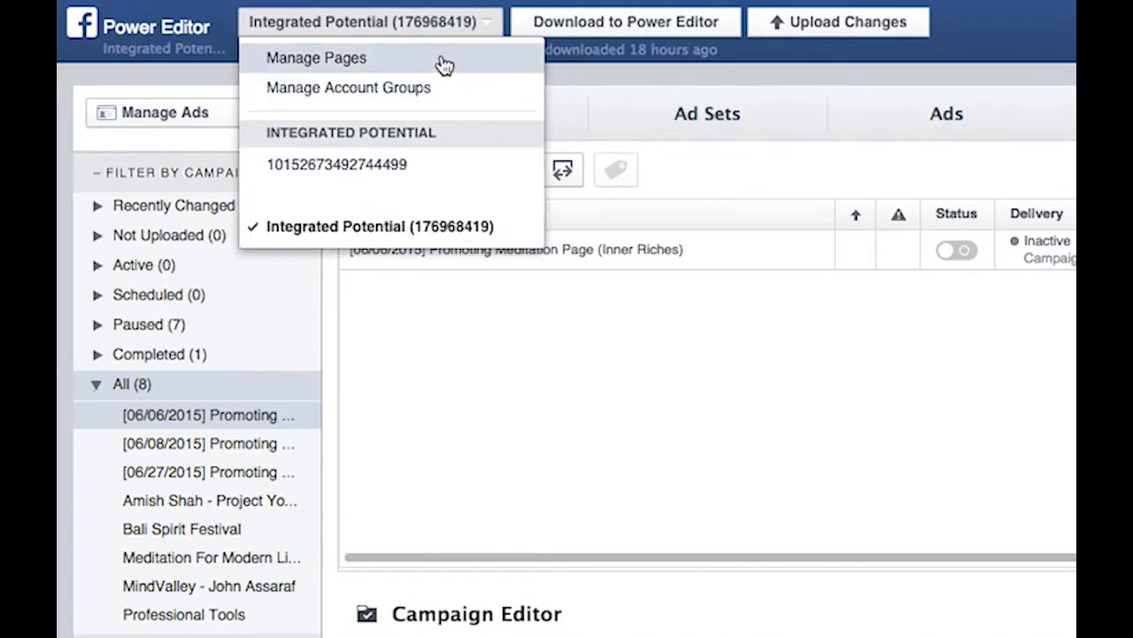
click(490, 26)
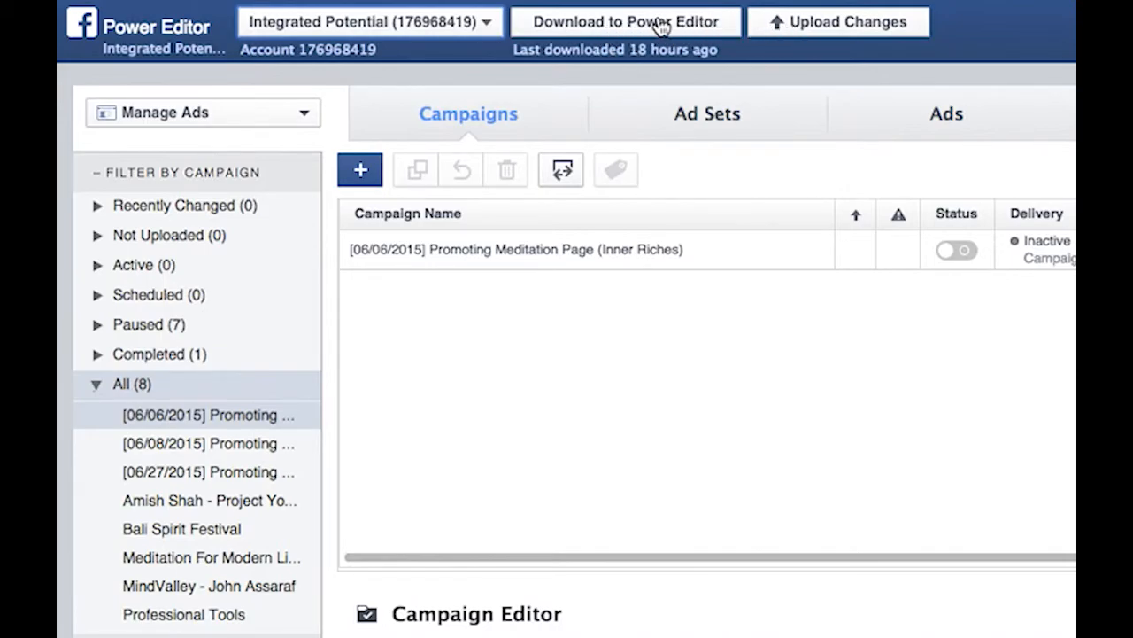
- Review the available ad accounts and download the three checked ones with all campaigns from the start of time
click(660, 27)
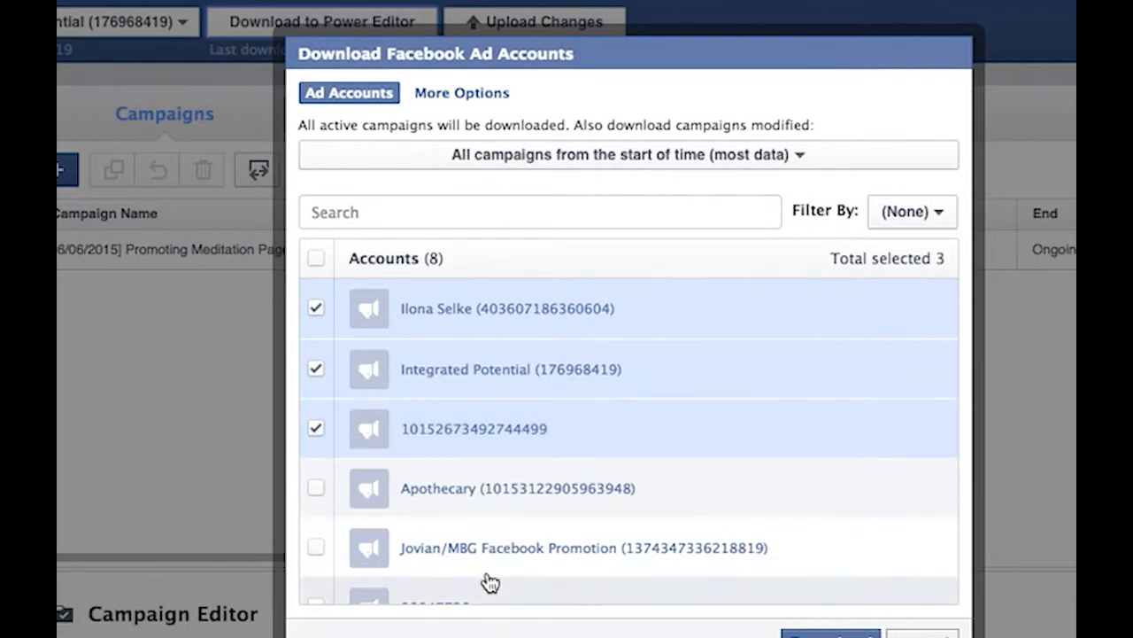
scroll(519, 536, down, 3)
scroll(519, 537, up, 3)
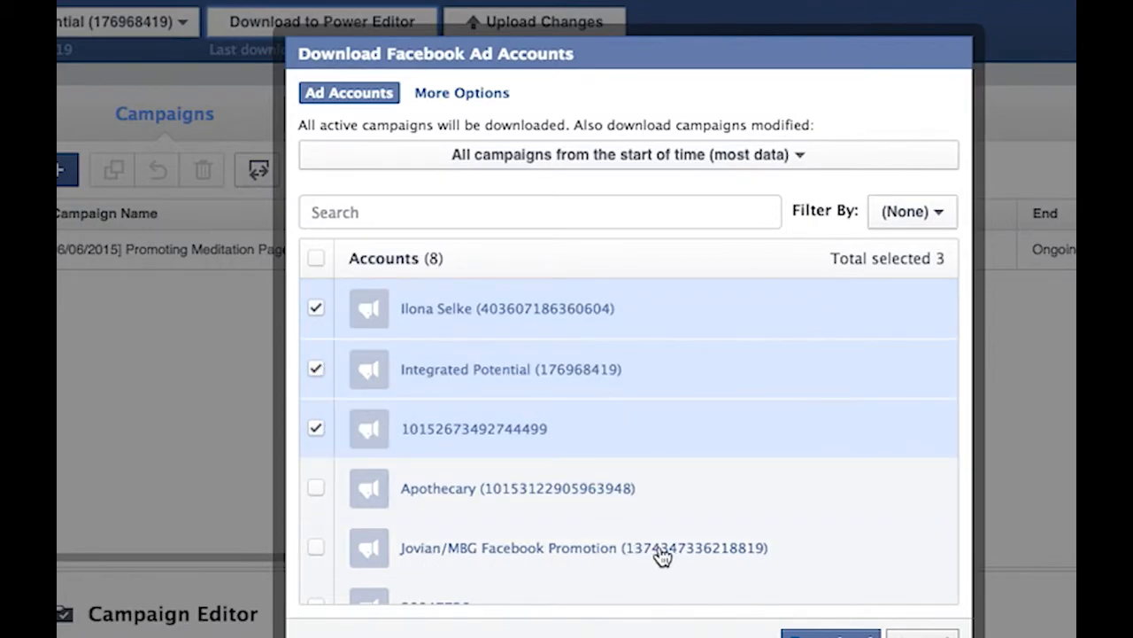
click(828, 634)
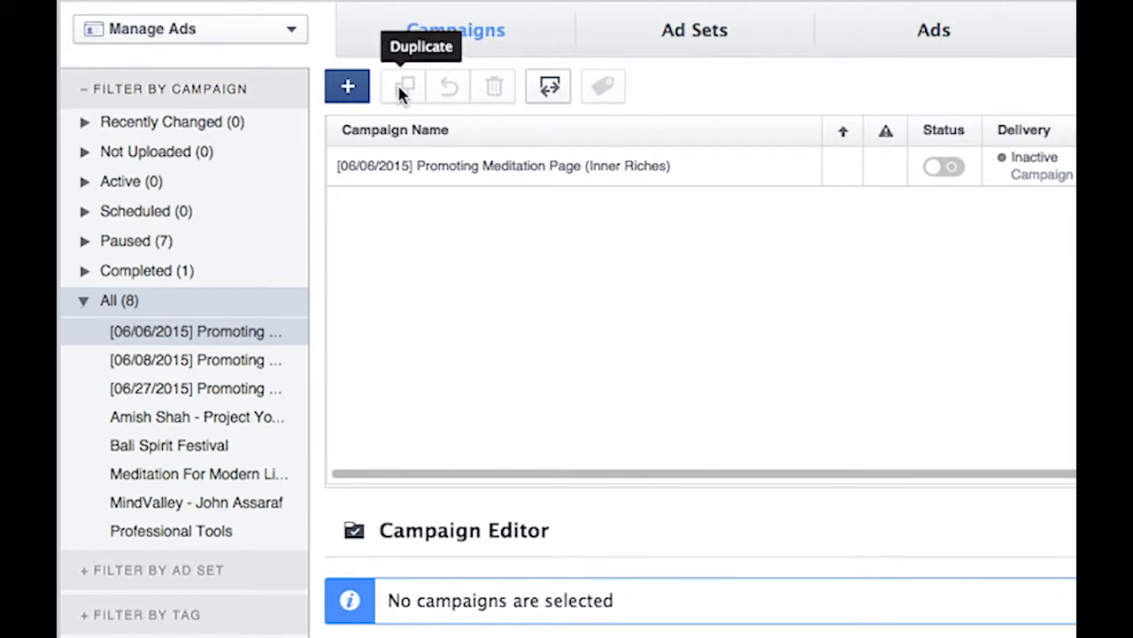
- Open the "[06/06/2015] Promoting Meditation Page (Inner Riches)" campaign for editing and enlarge its editor area
click(455, 168)
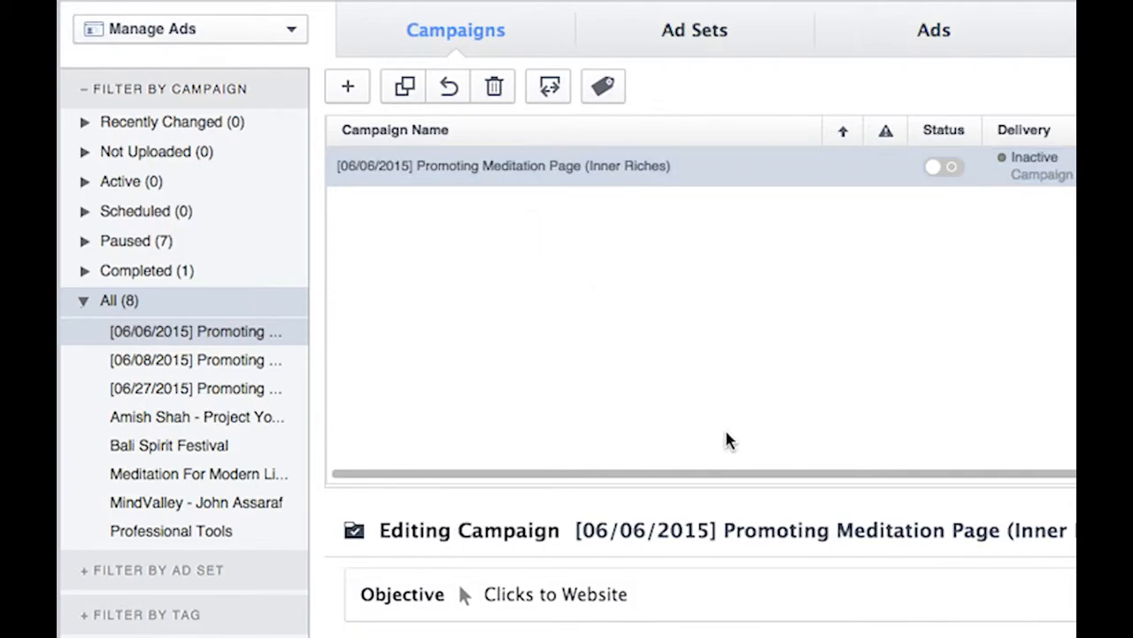
scroll(773, 534, down, 1)
scroll(715, 534, up, 1)
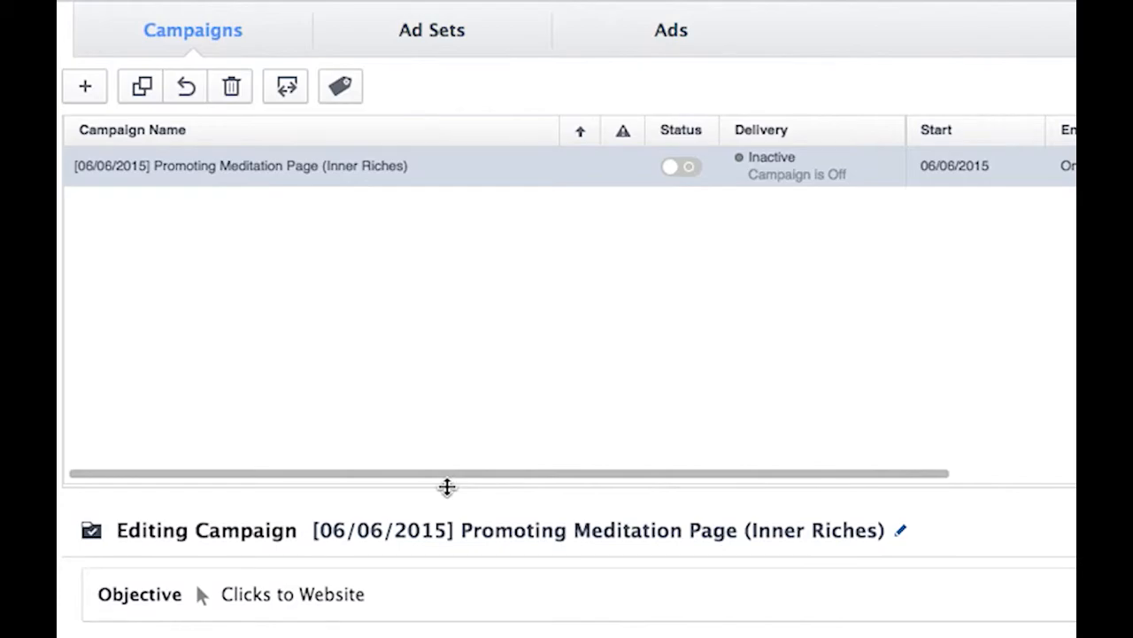
drag(447, 486, 408, 263)
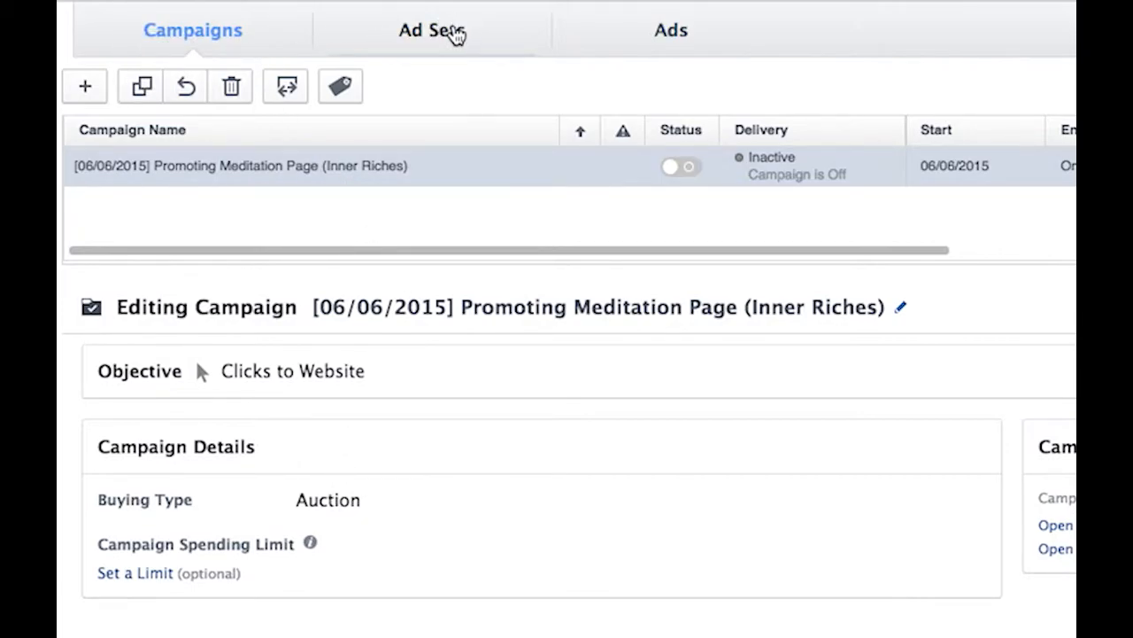
- Open the campaign's "[06/06/2015] Promoting Install App" ad set for editing and enlarge its editor area
click(456, 30)
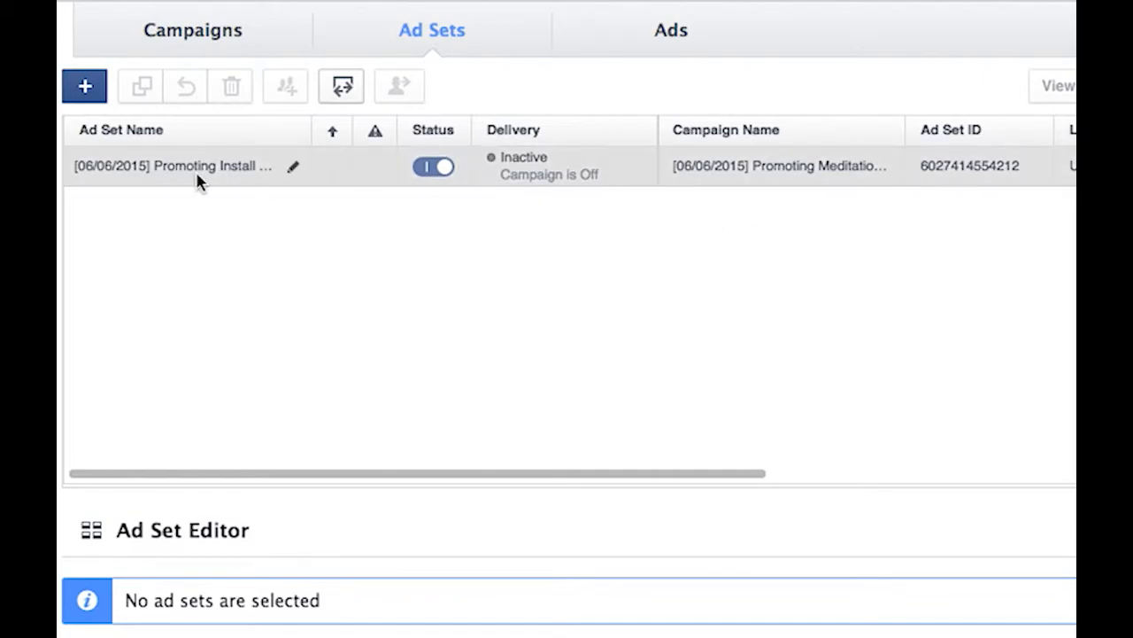
click(230, 178)
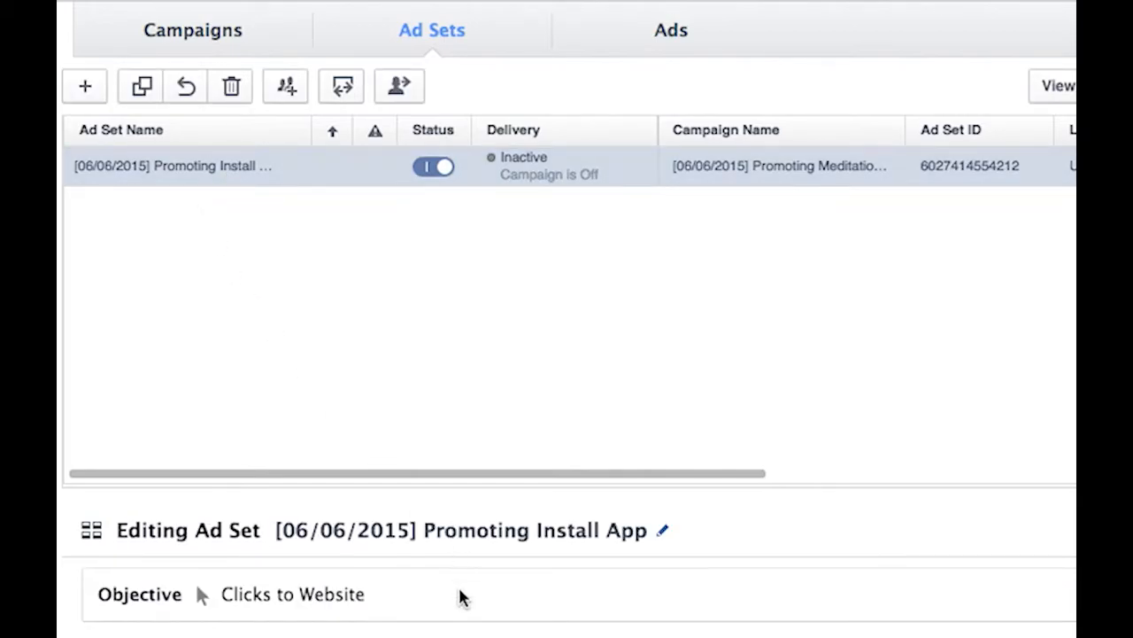
scroll(461, 598, down, 1)
drag(478, 486, 490, 239)
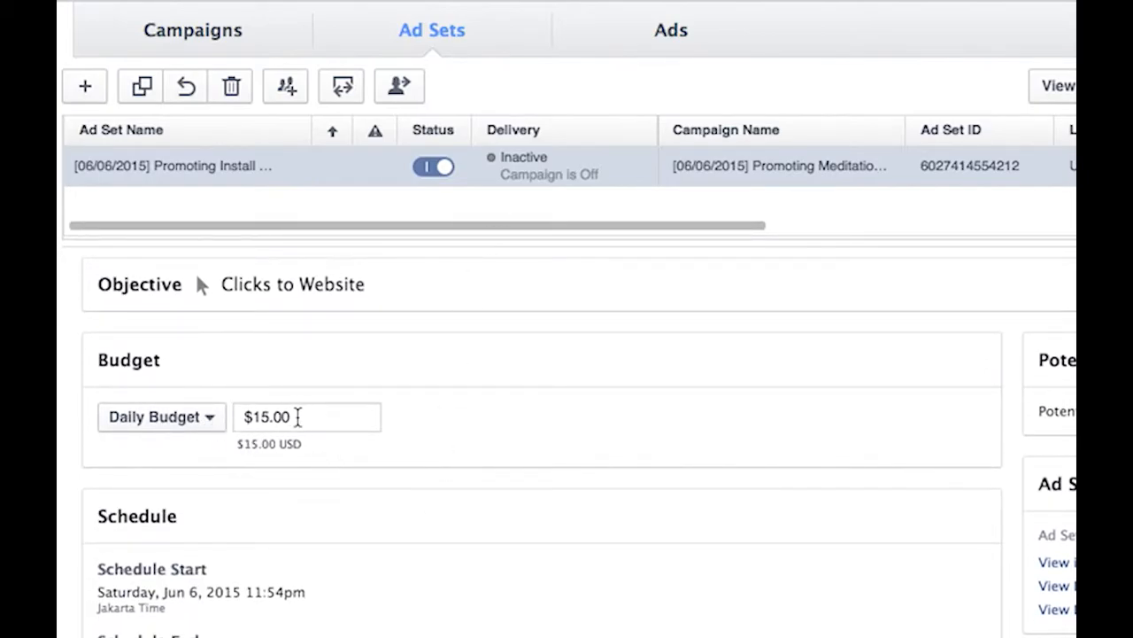
- View the budget types available for the ad set, keeping Daily Budget
click(213, 429)
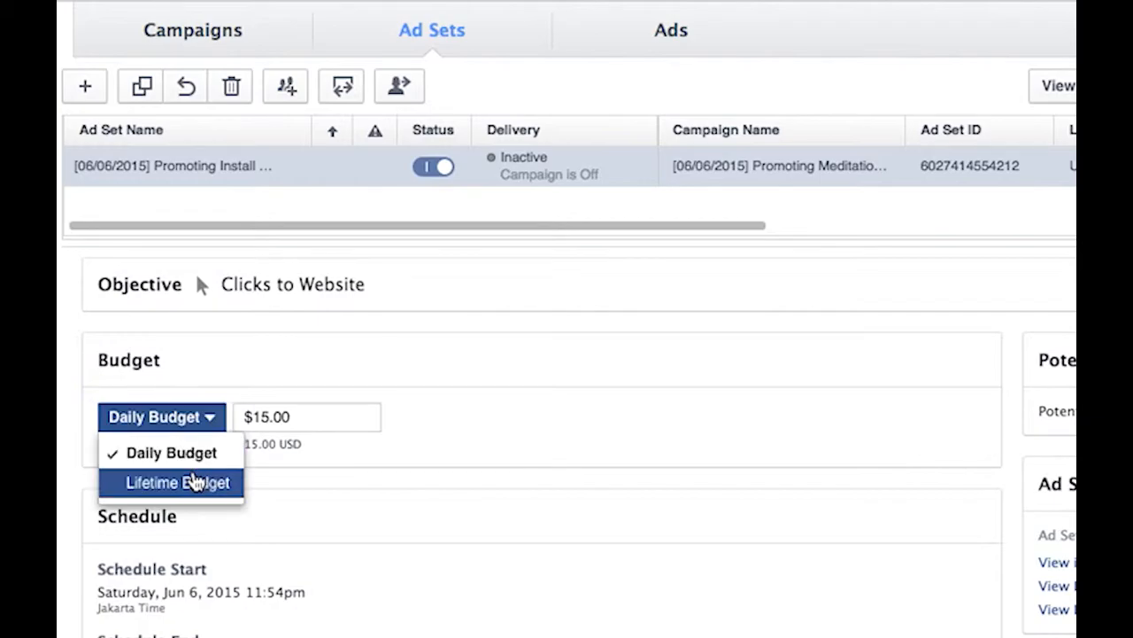
click(211, 427)
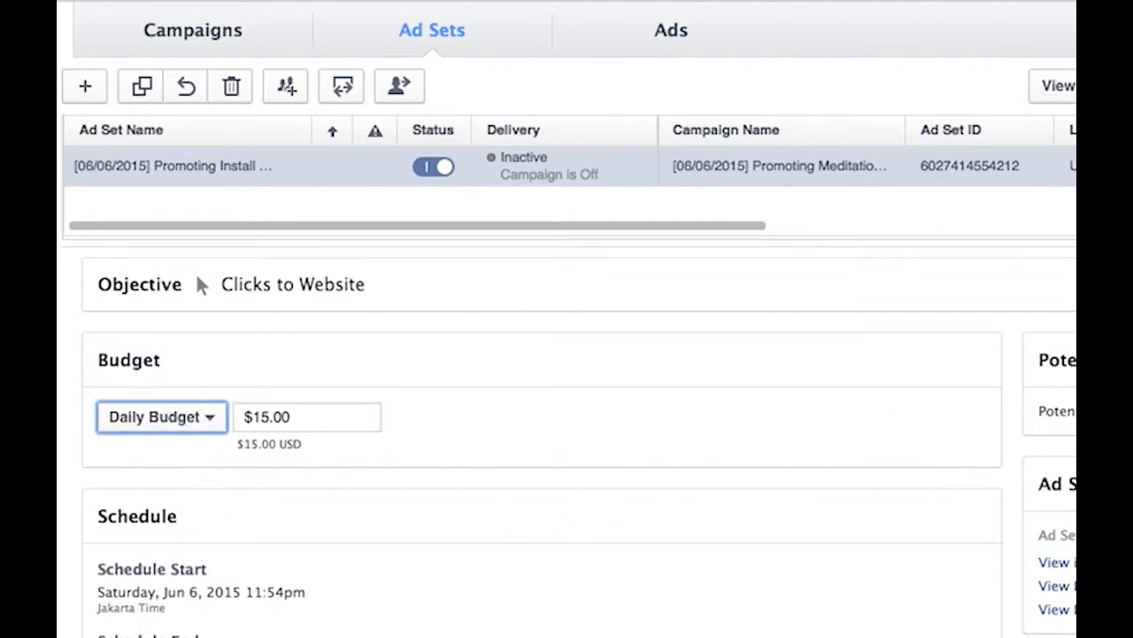
scroll(376, 510, down, 2)
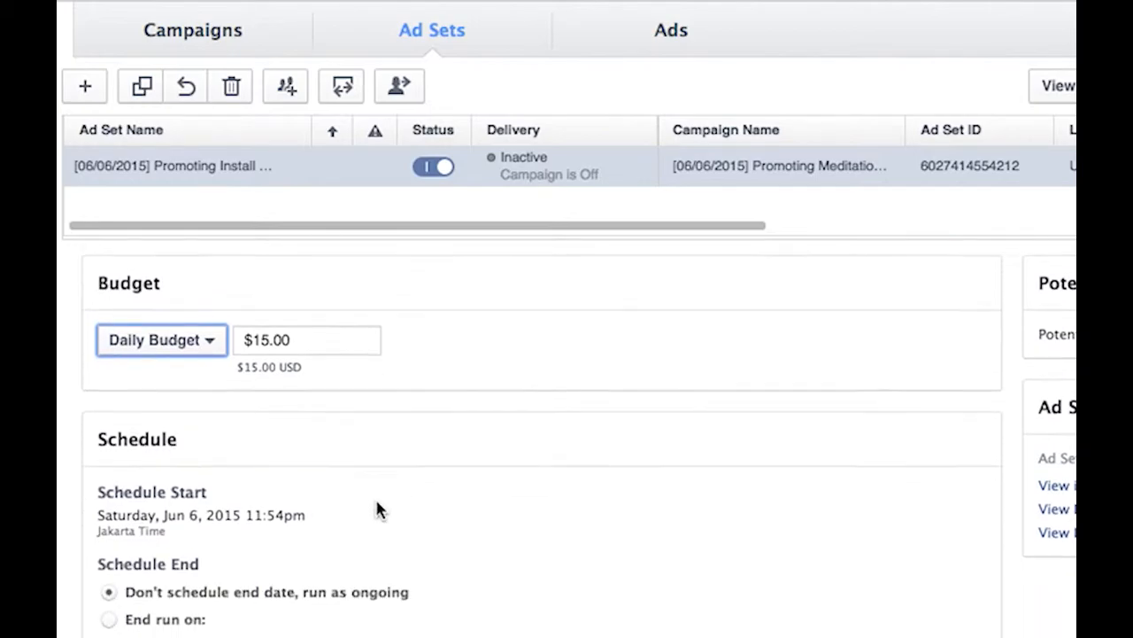
- Review the schedule end choices, keep the ad set running as ongoing, and expand the ad scheduling options
scroll(377, 510, down, 5)
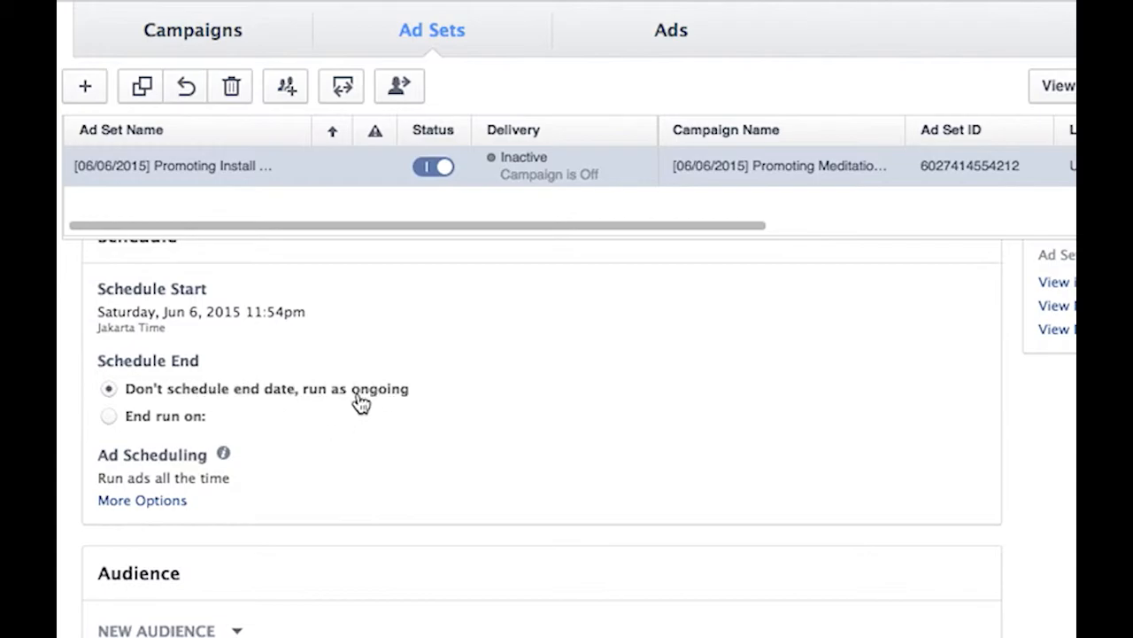
click(142, 425)
click(113, 394)
click(175, 500)
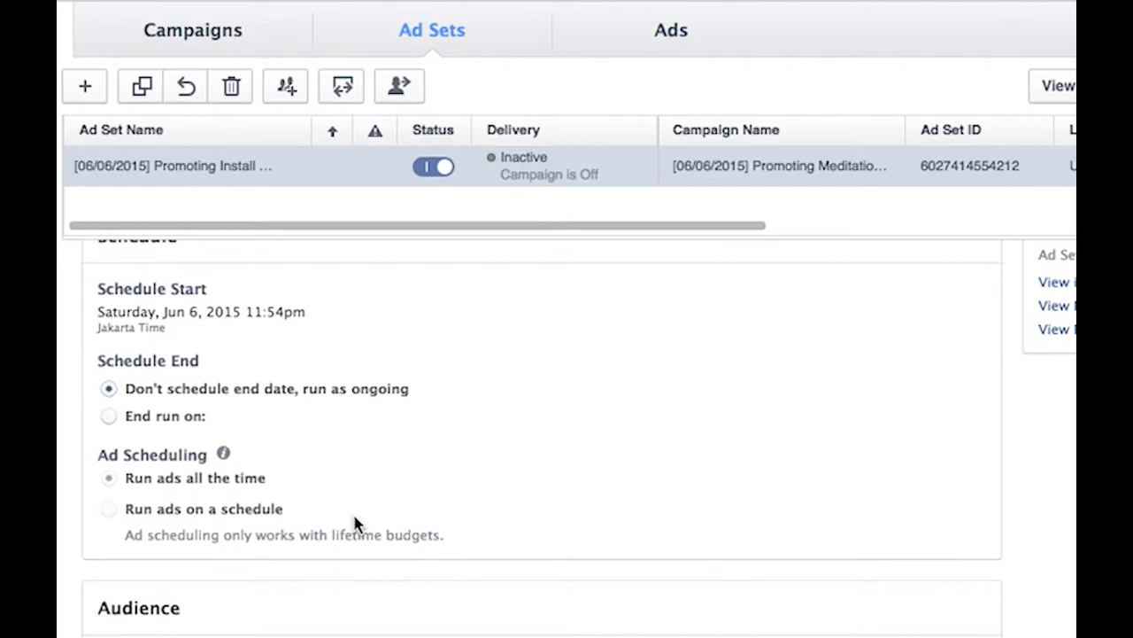
- Examine the ad set's audience summary, ad placements and mobile device settings
scroll(354, 518, down, 5)
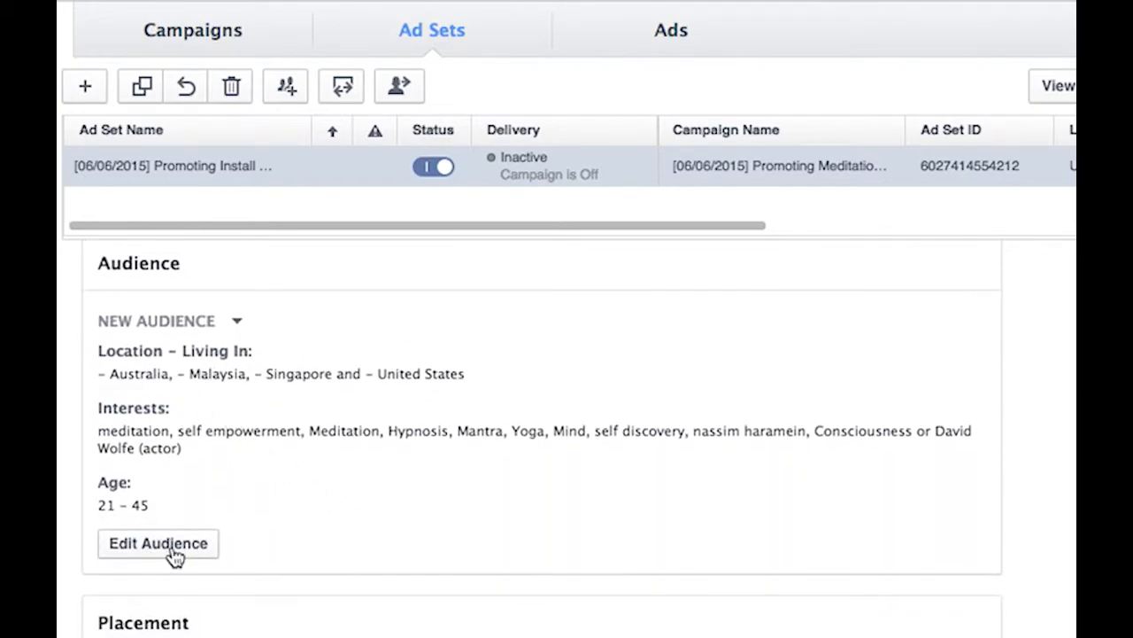
scroll(293, 533, down, 5)
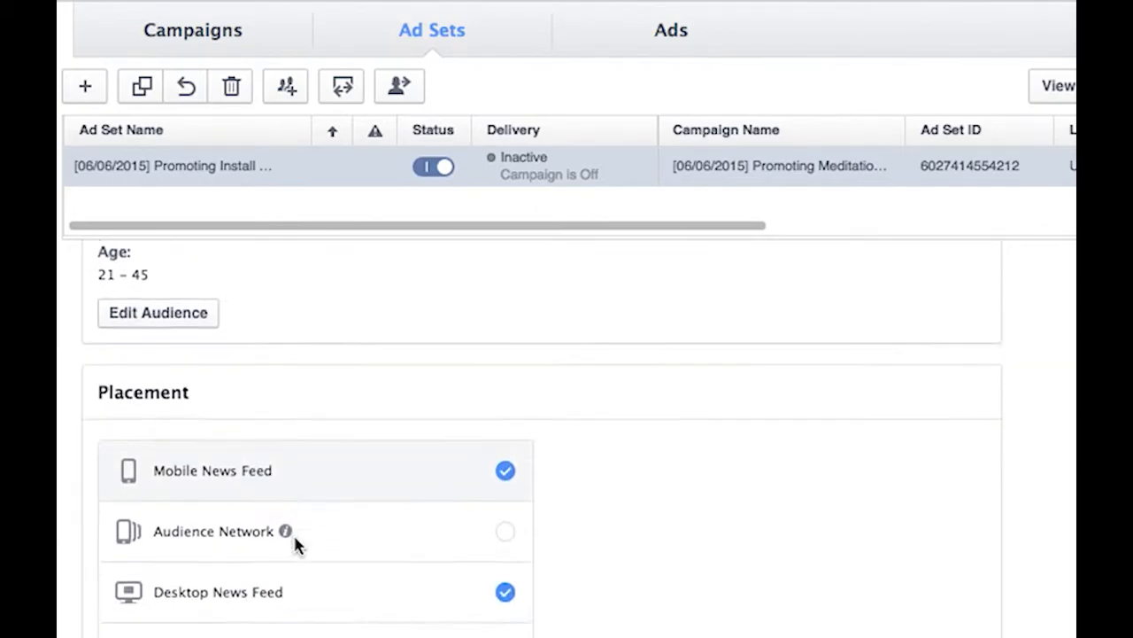
scroll(309, 527, up, 1)
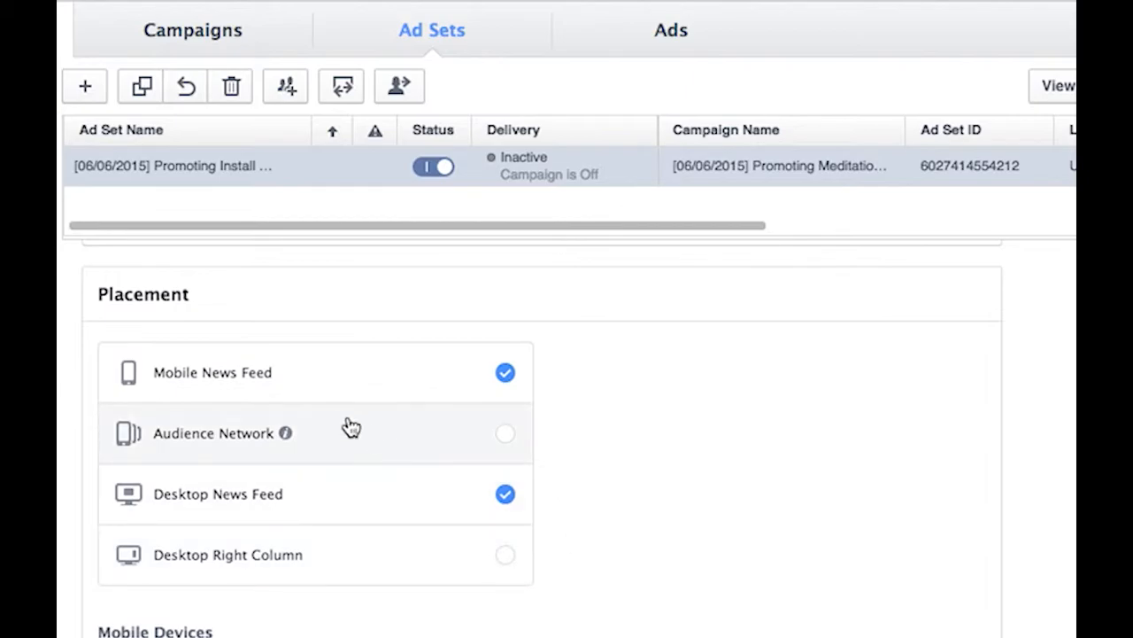
mouse_move(285, 436)
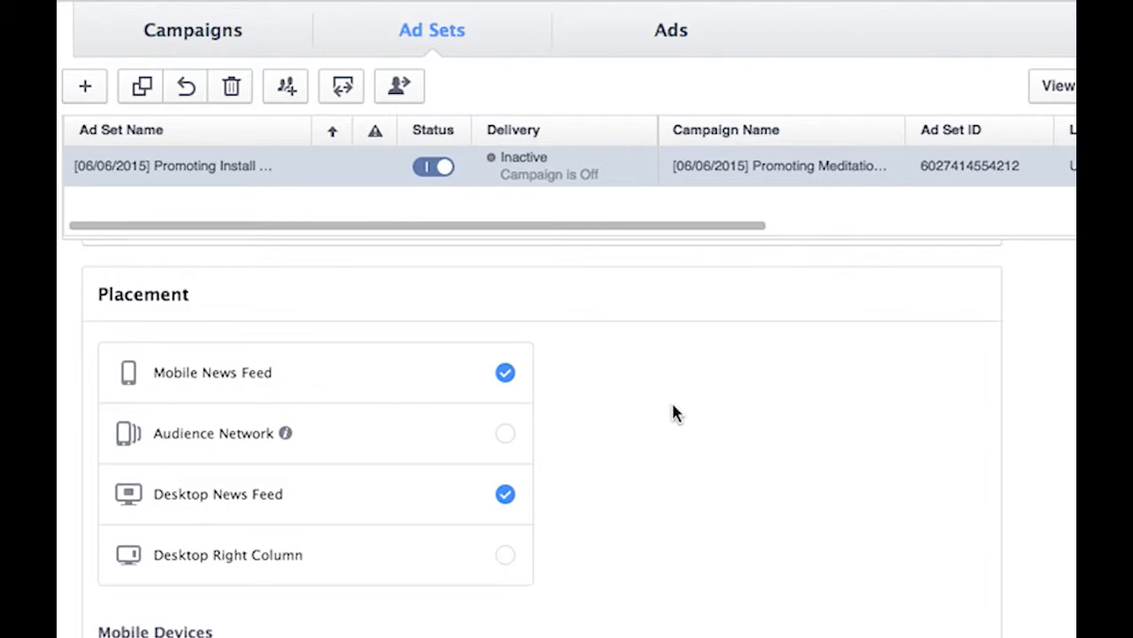
scroll(595, 622, down, 5)
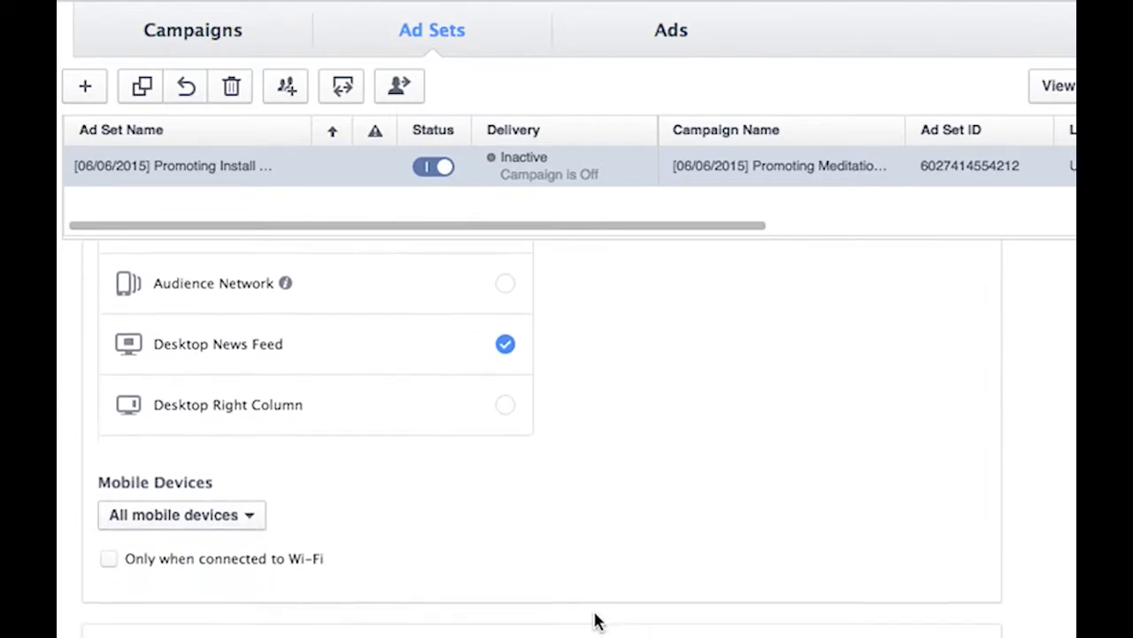
- View the Optimize For choices in the ad set's optimization and pricing settings
scroll(595, 621, down, 2)
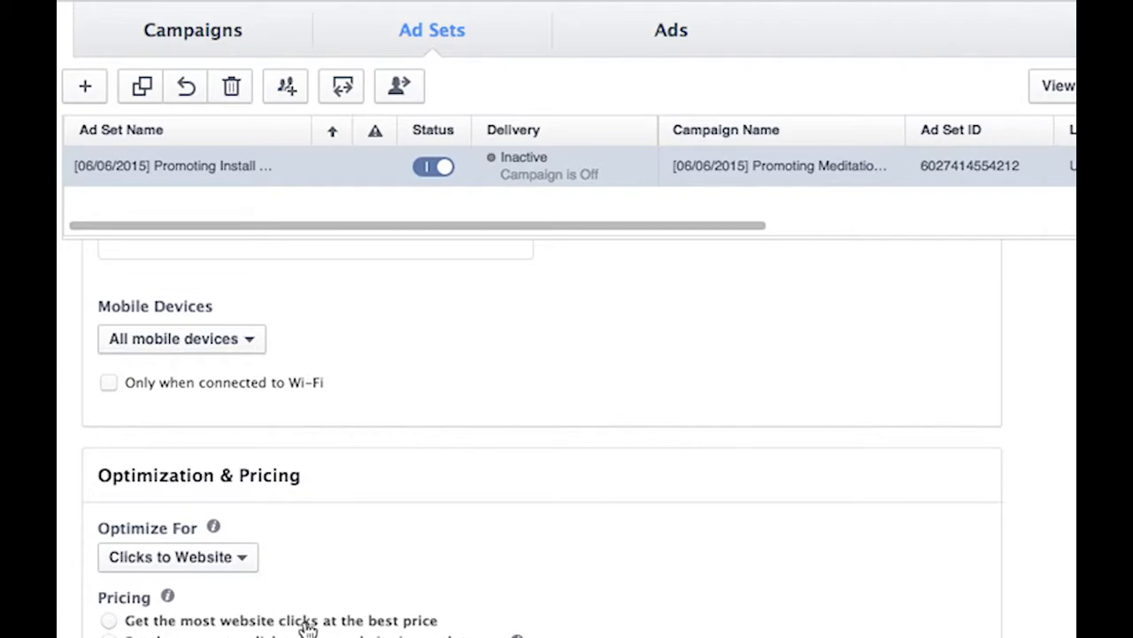
click(243, 563)
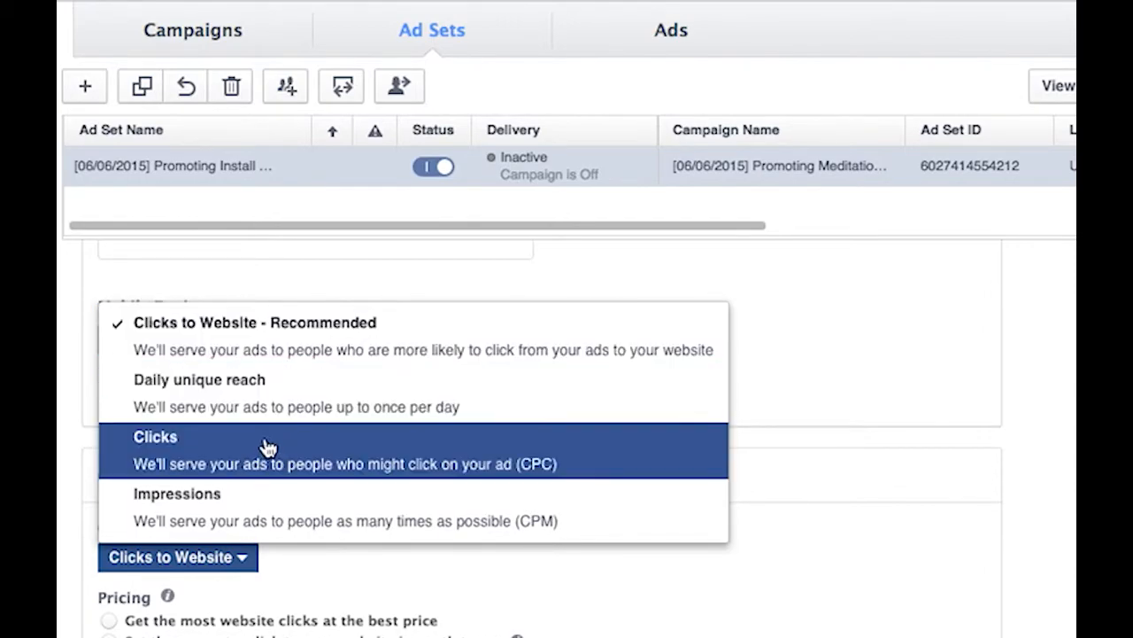
scroll(394, 576, up, 10)
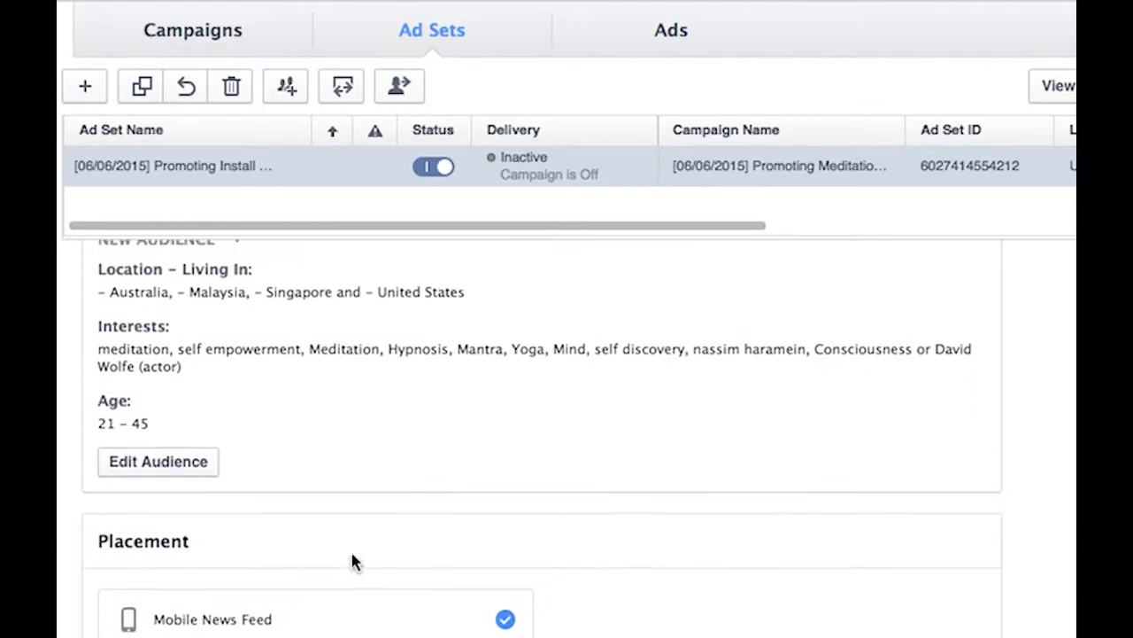
- Open the ad set's audience for editing and view the include/exclude and people-in-location choices for its locations
scroll(412, 600, down, 10)
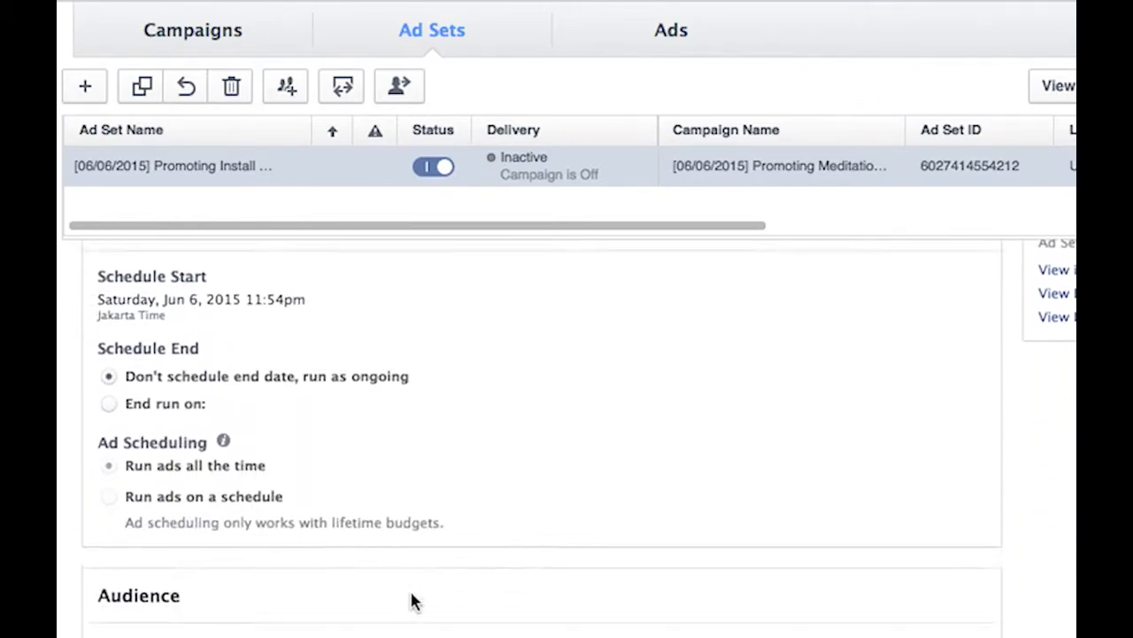
click(155, 581)
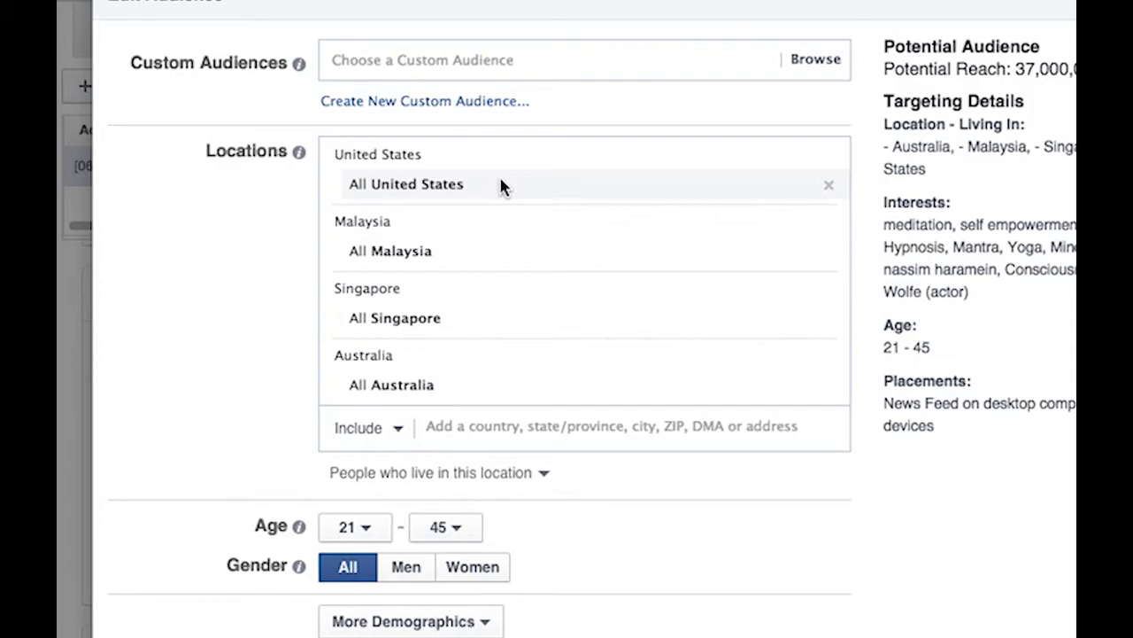
click(399, 430)
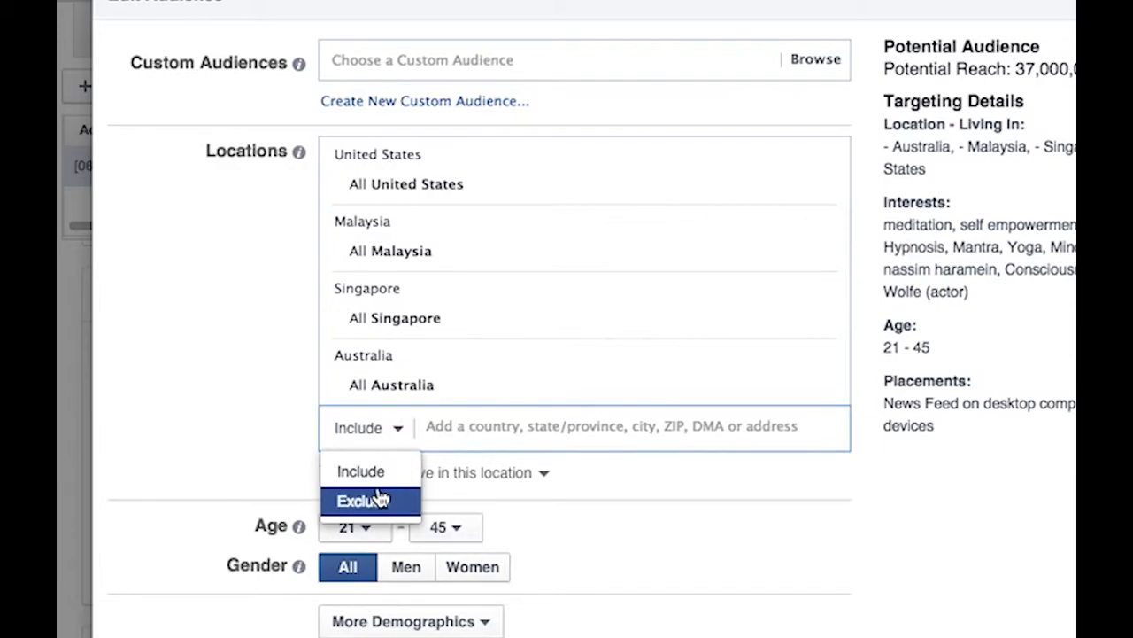
click(249, 409)
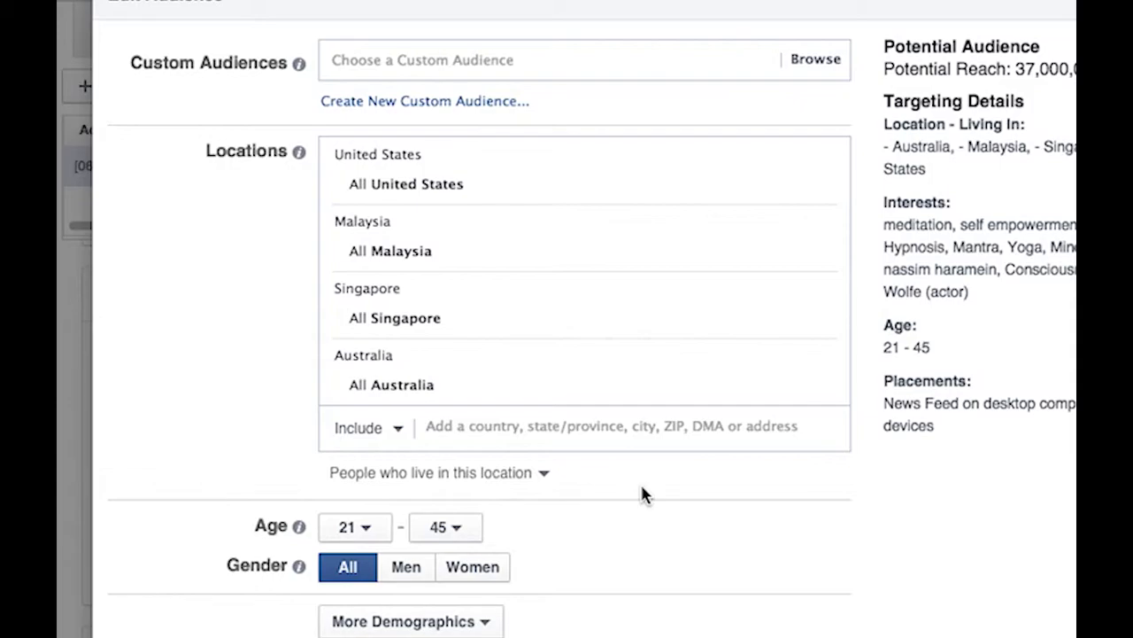
click(543, 475)
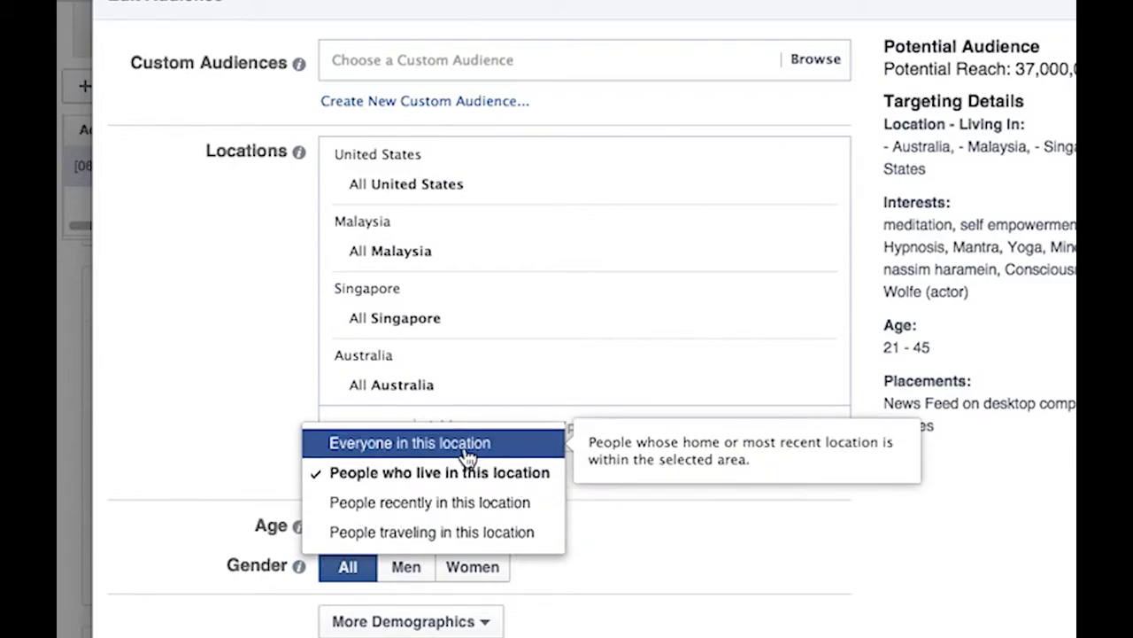
click(187, 388)
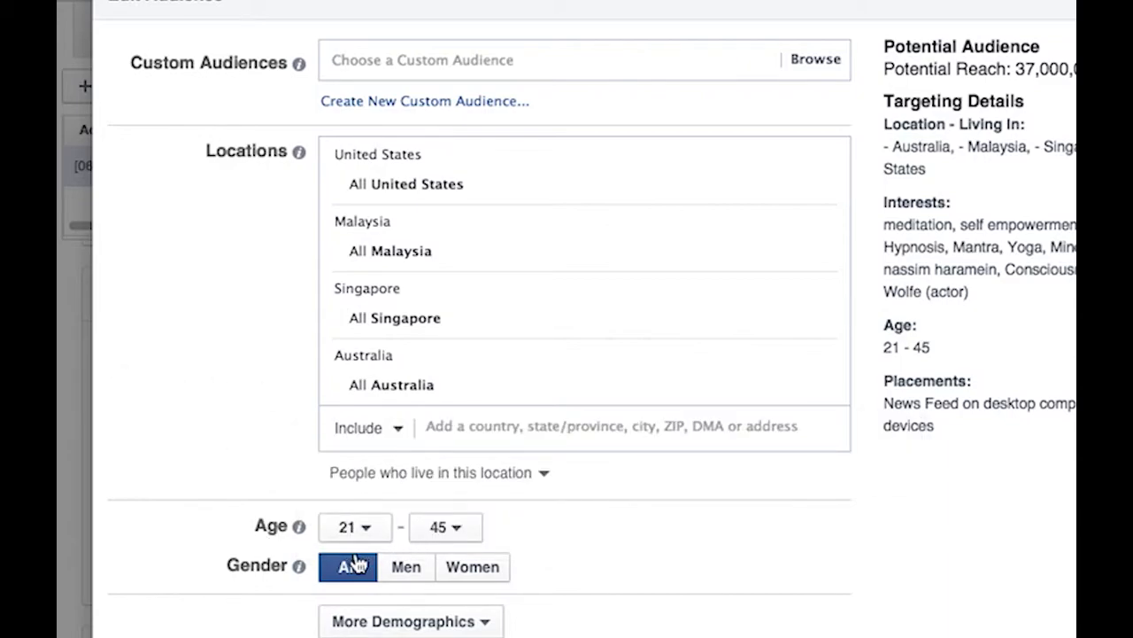
- View the additional demographic categories for the audience, including the work and relationship options, and close the list
click(488, 622)
scroll(488, 623, down, 4)
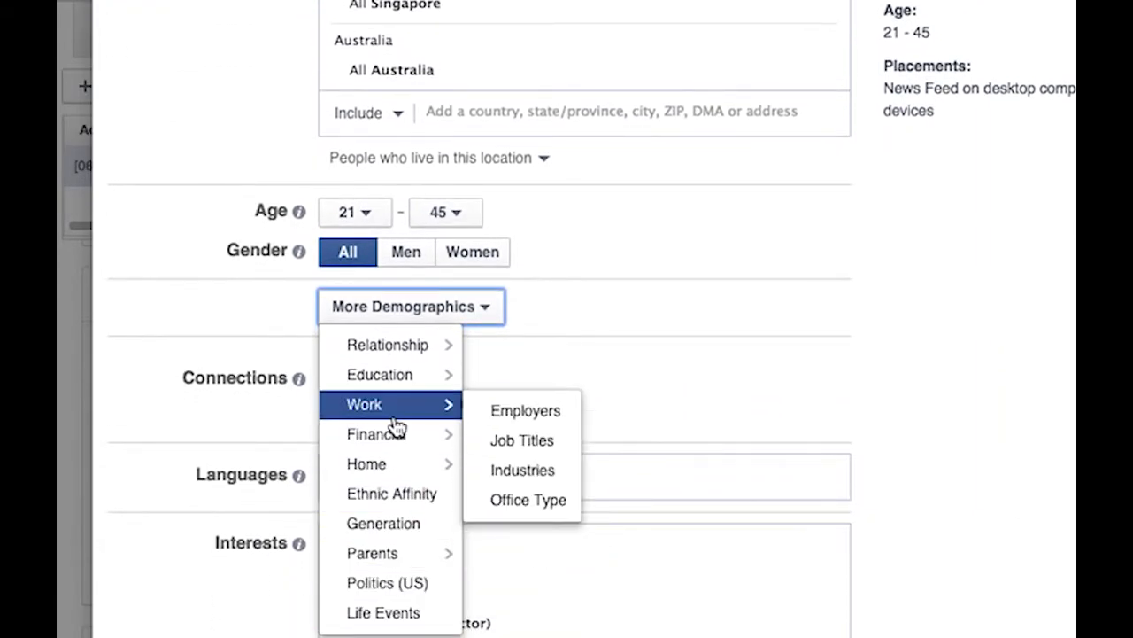
mouse_move(380, 357)
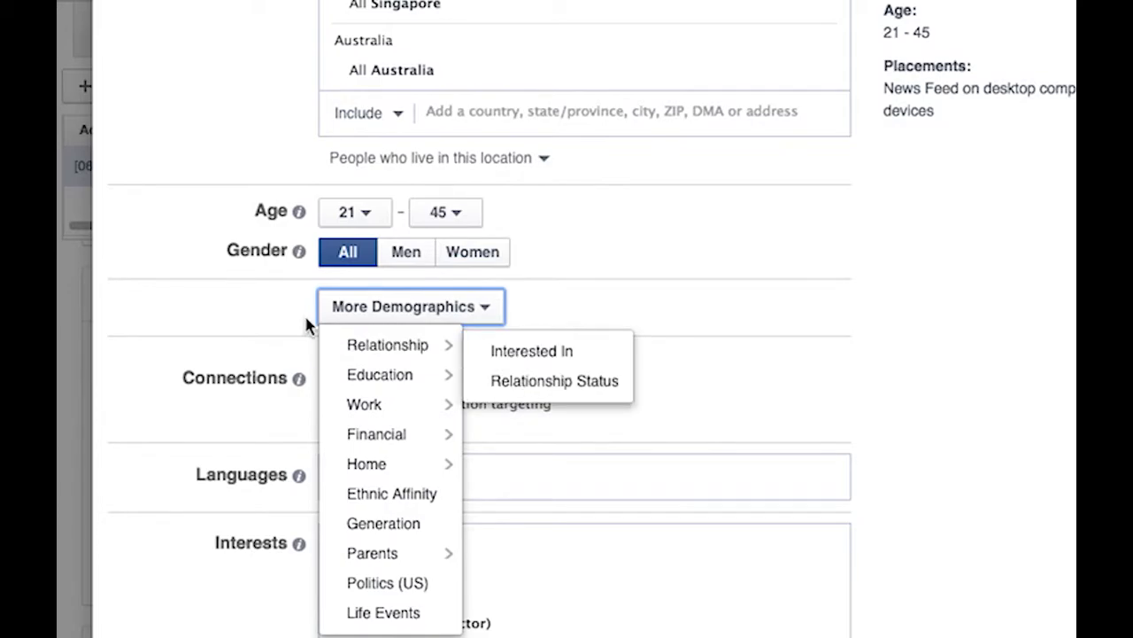
click(282, 311)
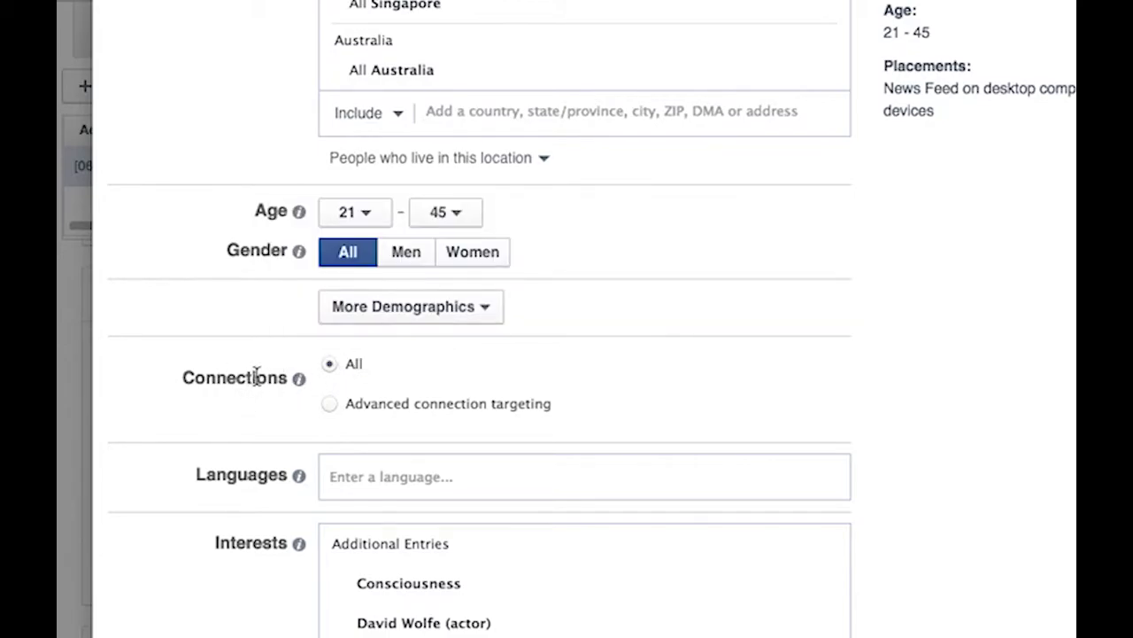
- View the advanced connection targeting fields for the audience's connections, then set Connections back to All
click(331, 406)
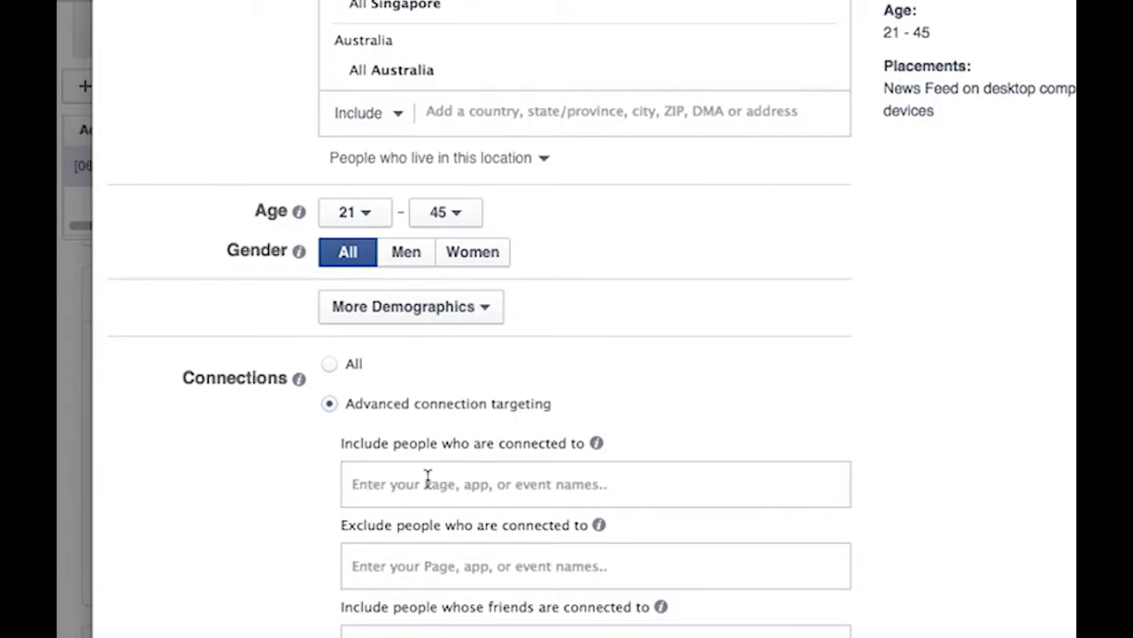
scroll(417, 479, down, 2)
scroll(467, 440, down, 2)
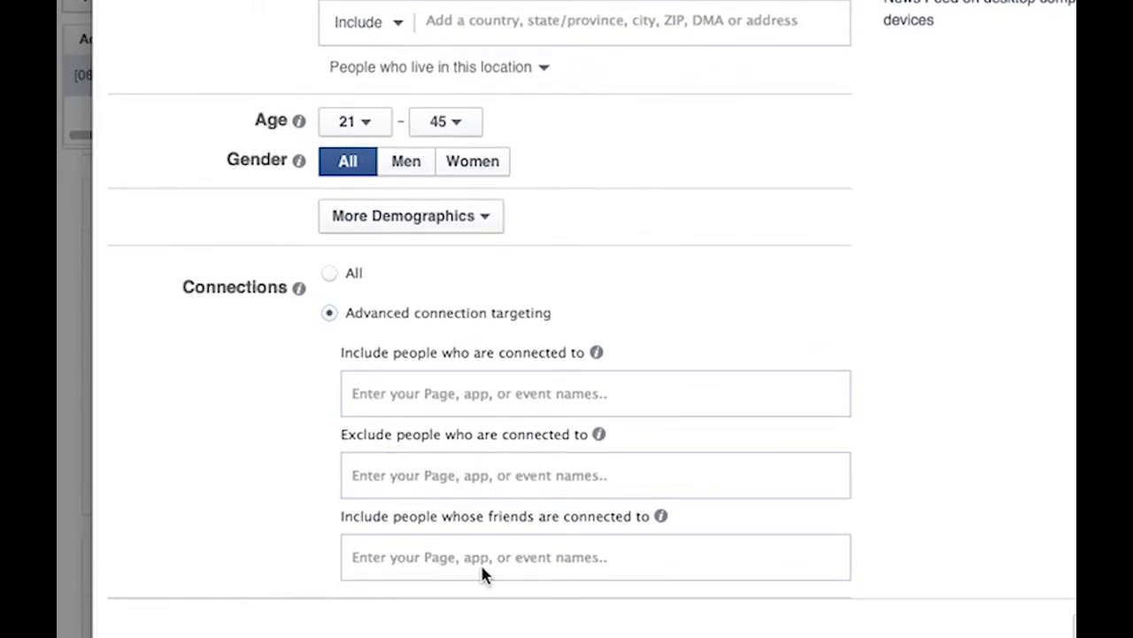
click(559, 556)
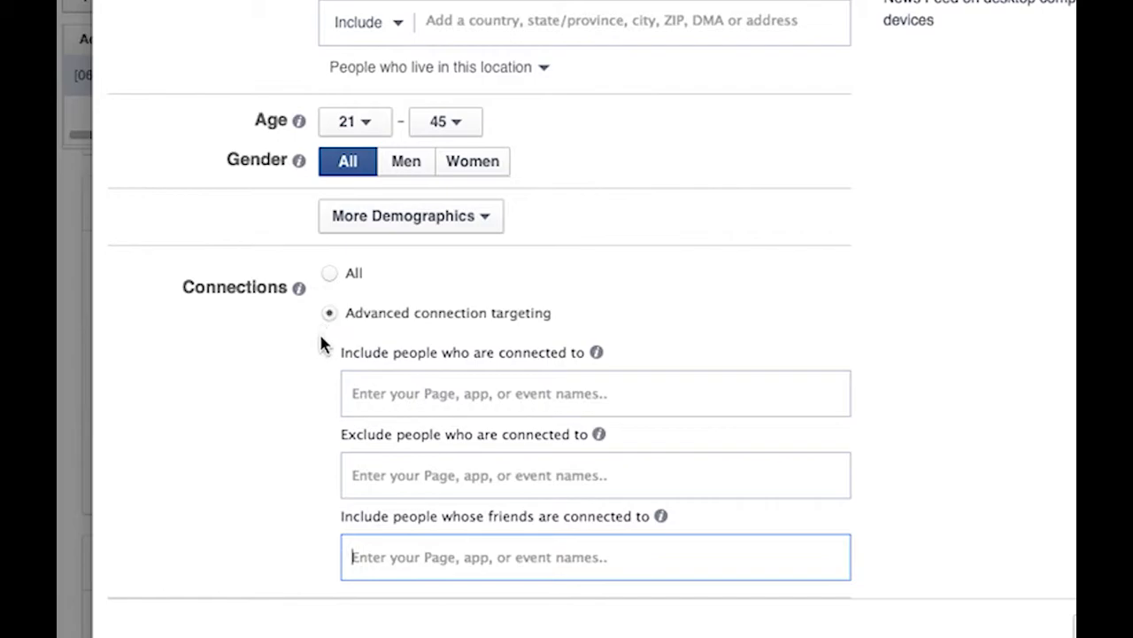
click(333, 280)
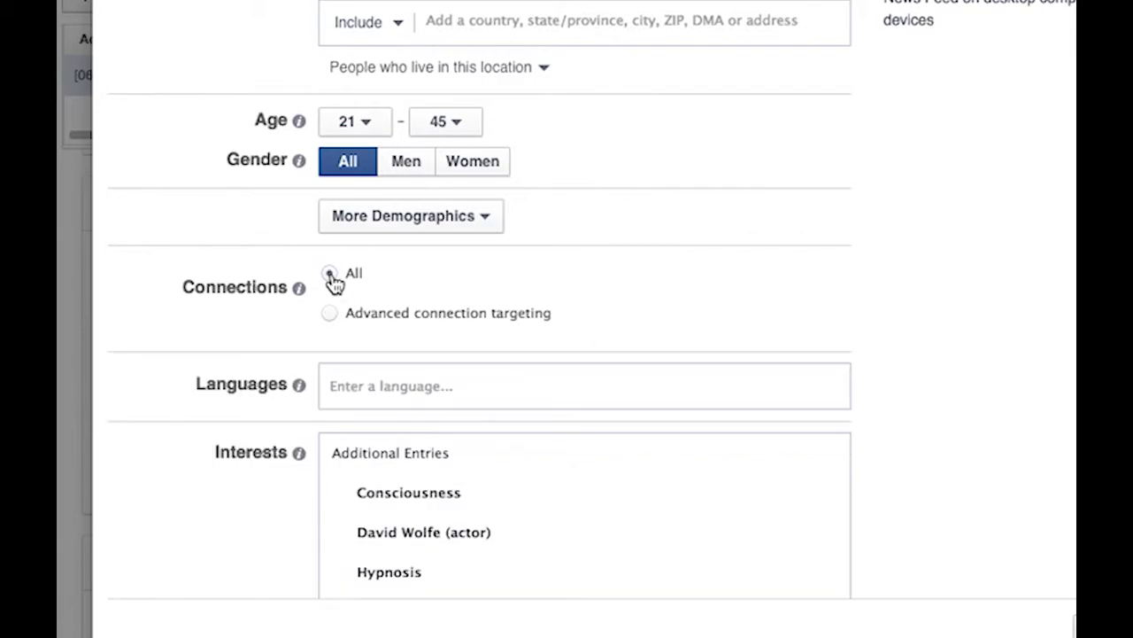
- Examine the audience's language field and the reach details of its listed interests, such as Hypnosis and Consciousness
click(389, 386)
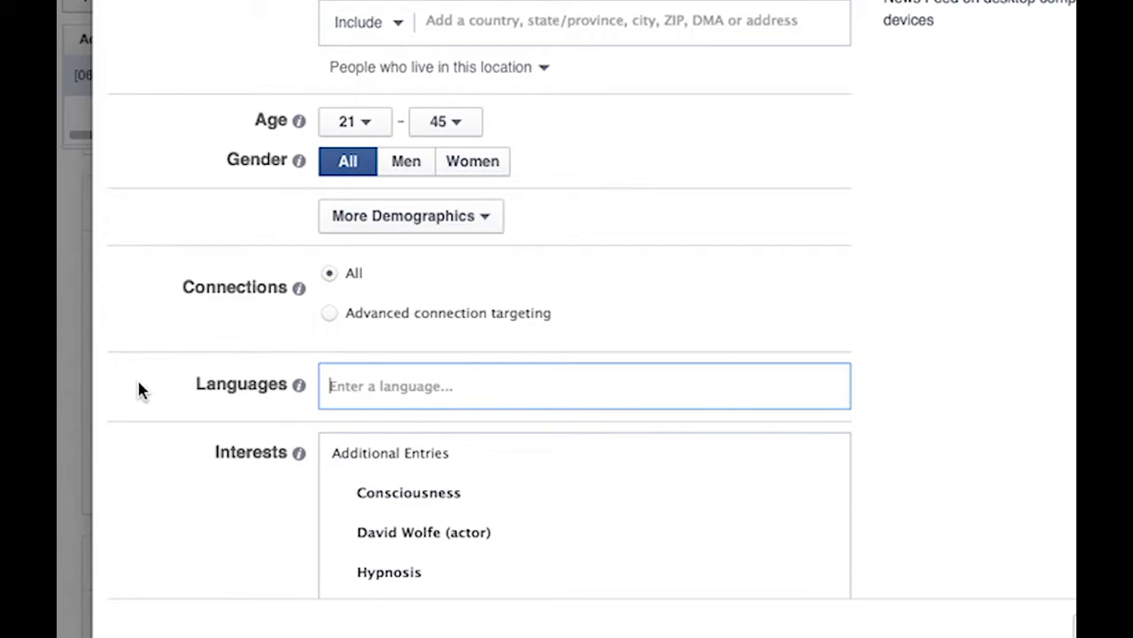
scroll(138, 383, down, 5)
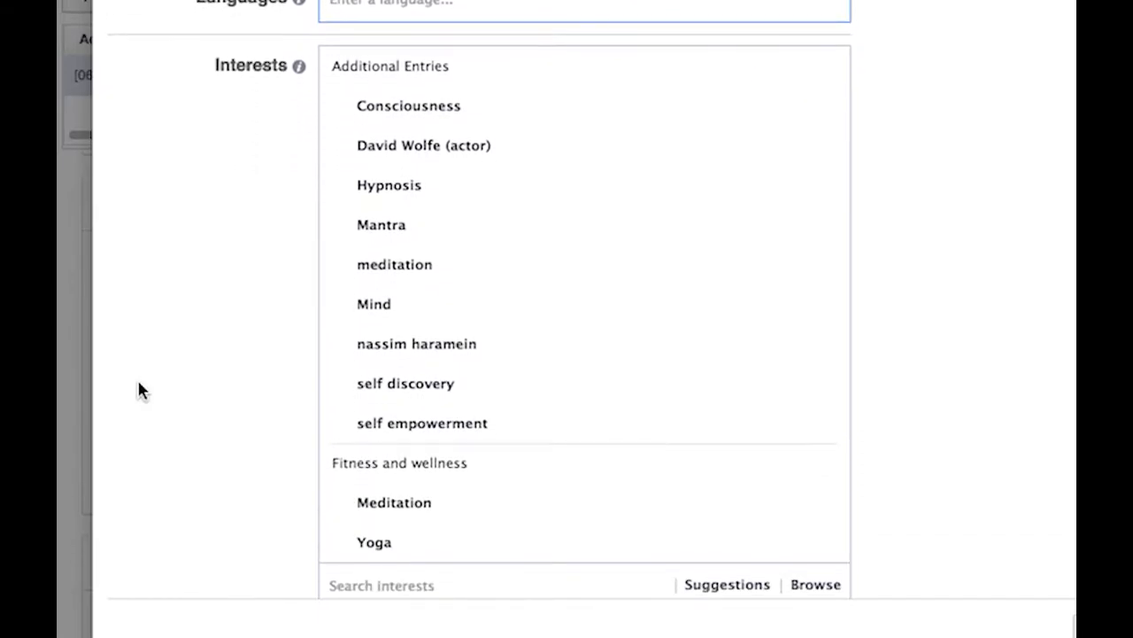
mouse_move(411, 95)
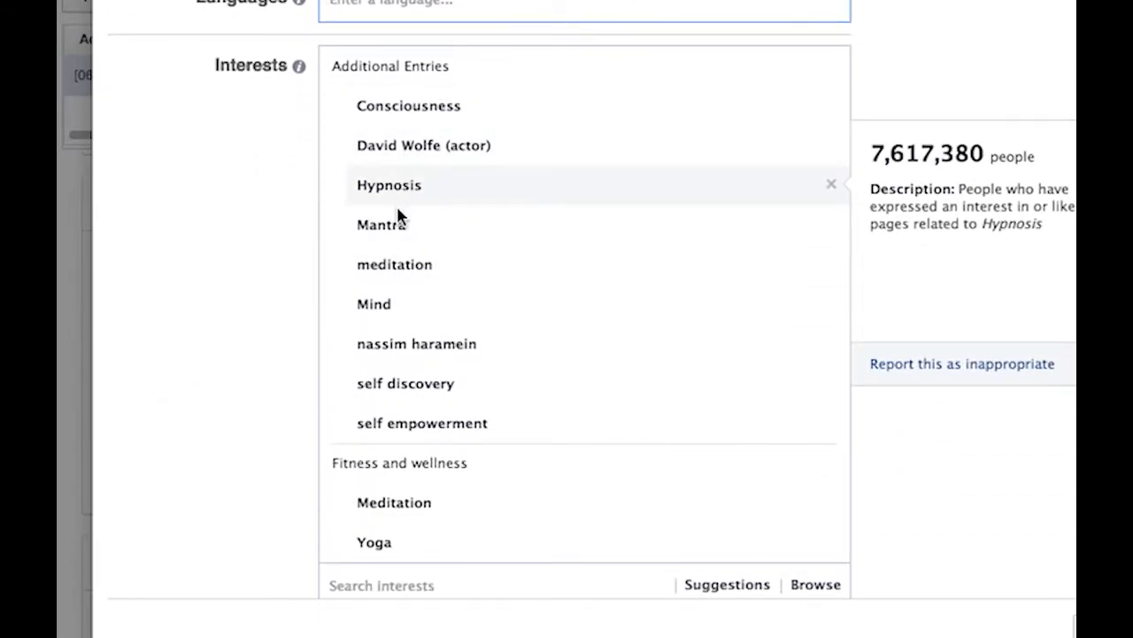
mouse_move(422, 328)
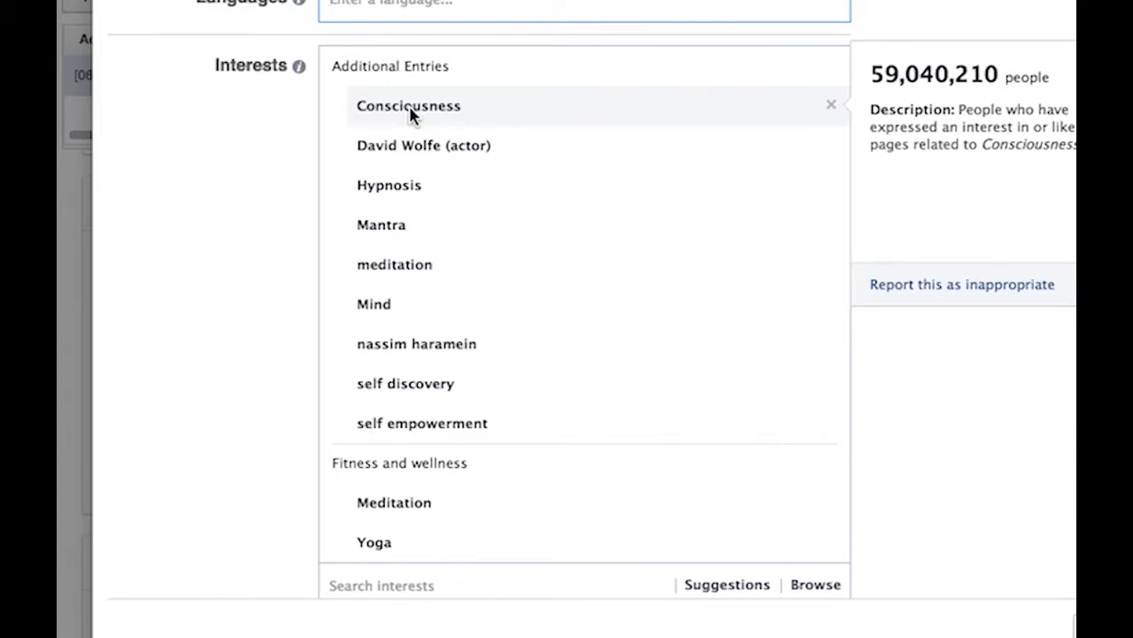
mouse_move(410, 396)
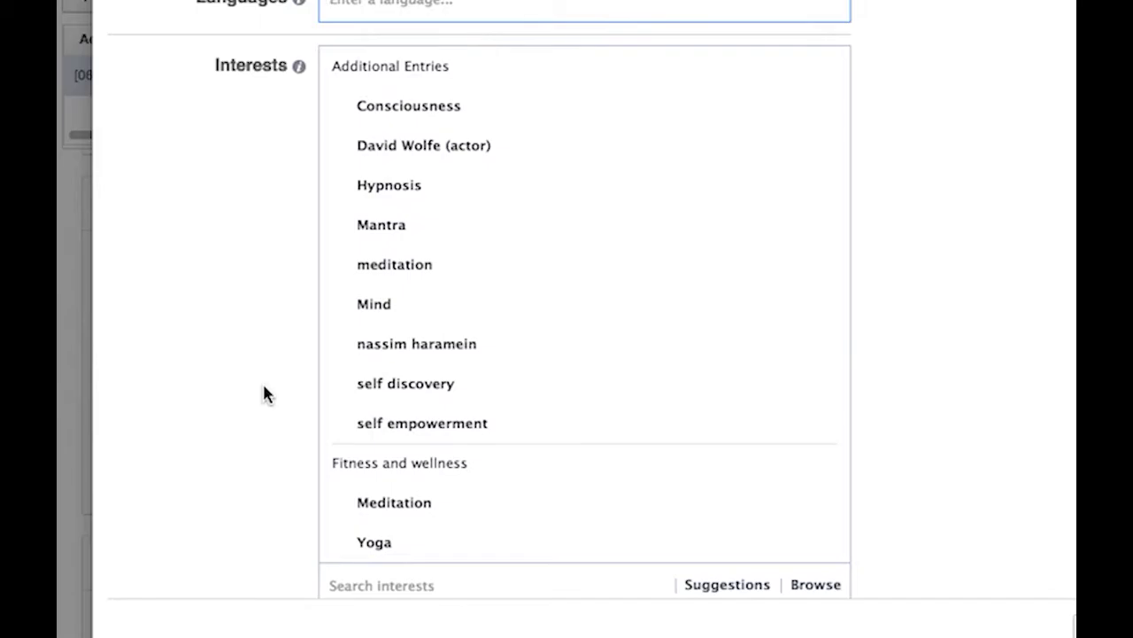
- Review the audience's behaviors field and the option to save this audience
scroll(263, 389, down, 2)
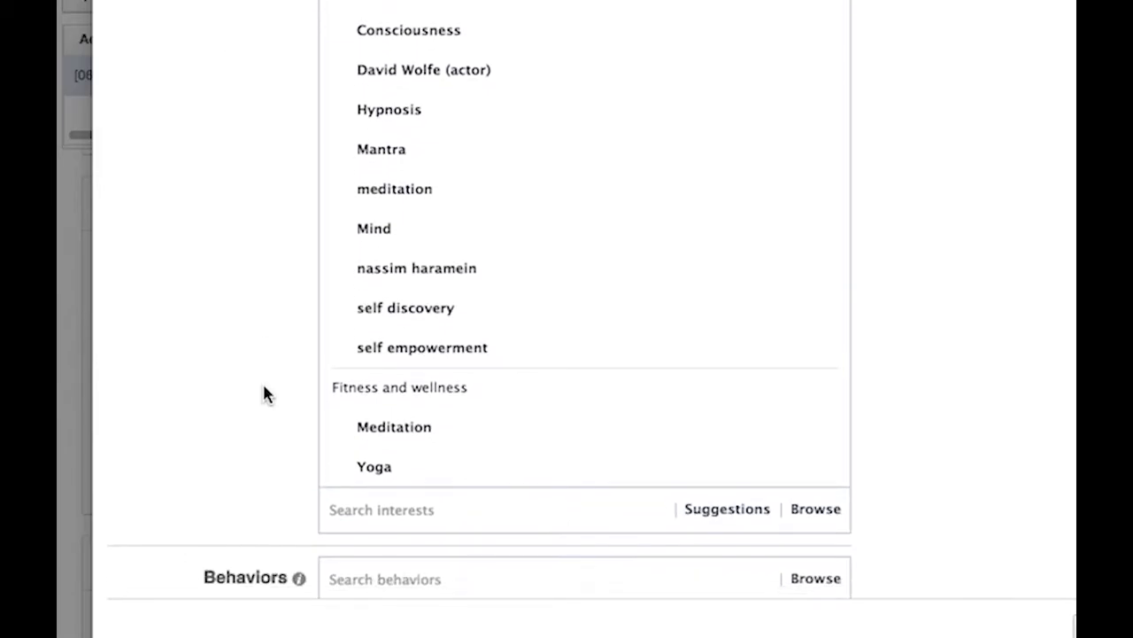
scroll(264, 390, down, 2)
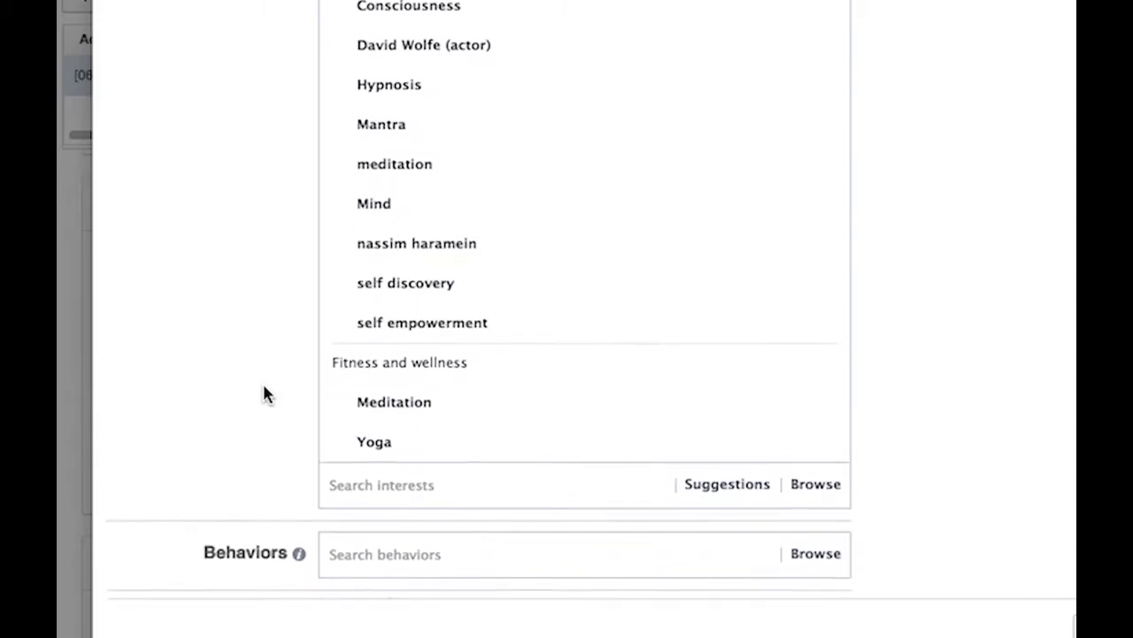
scroll(263, 387, up, 10)
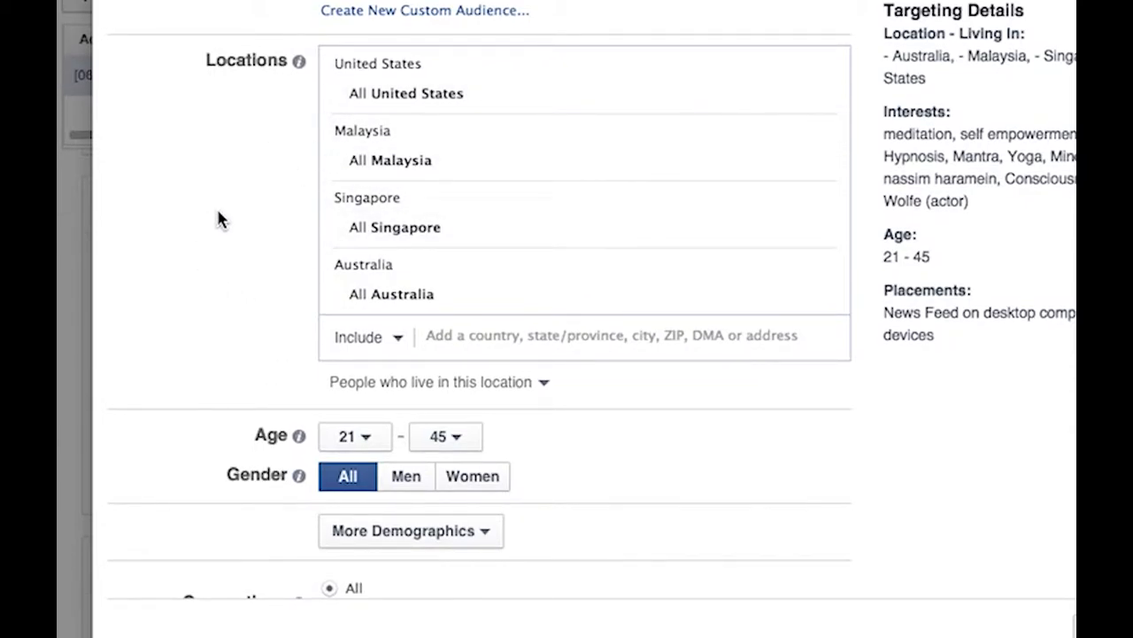
scroll(218, 213, down, 10)
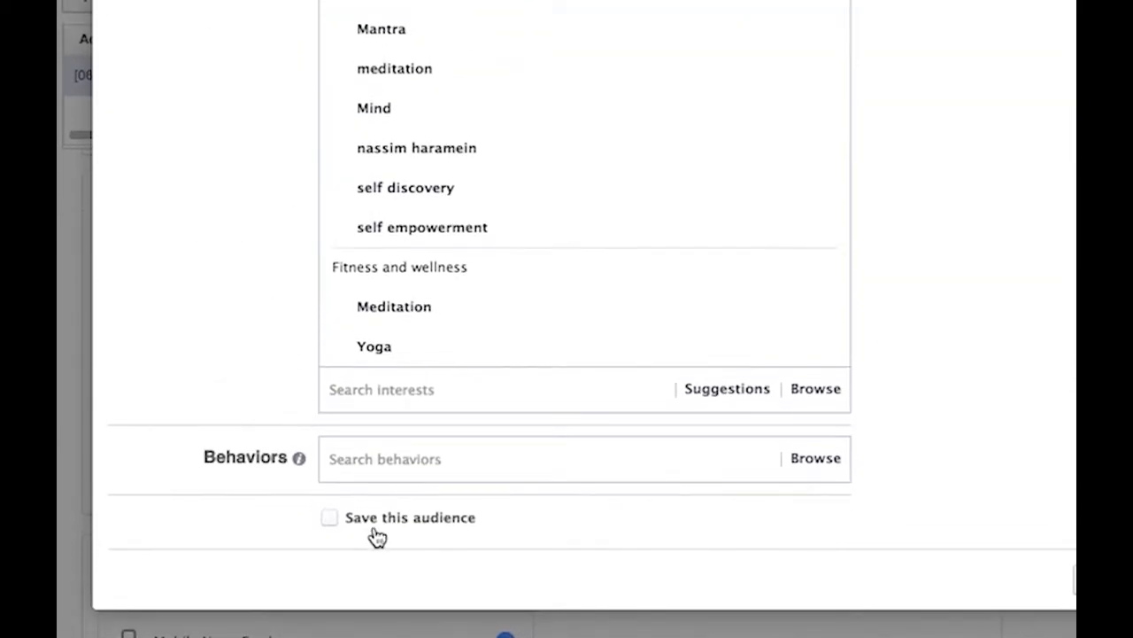
- View the available custom audiences and the include/exclude choices for them, and leave the audience editor
scroll(217, 116, up, 10)
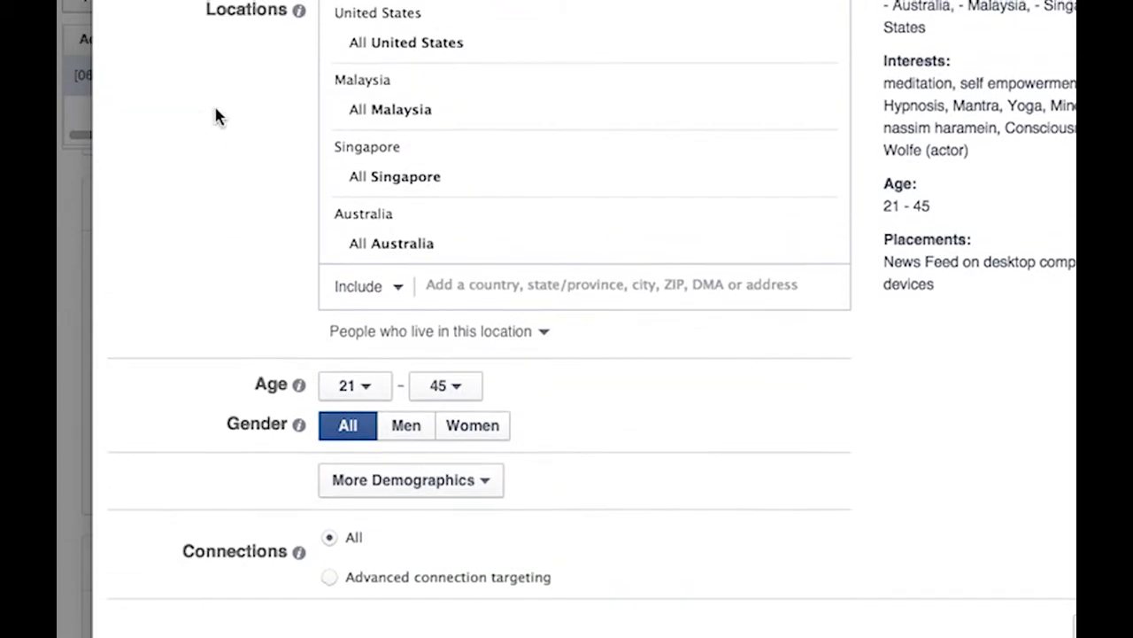
scroll(268, 22, up, 2)
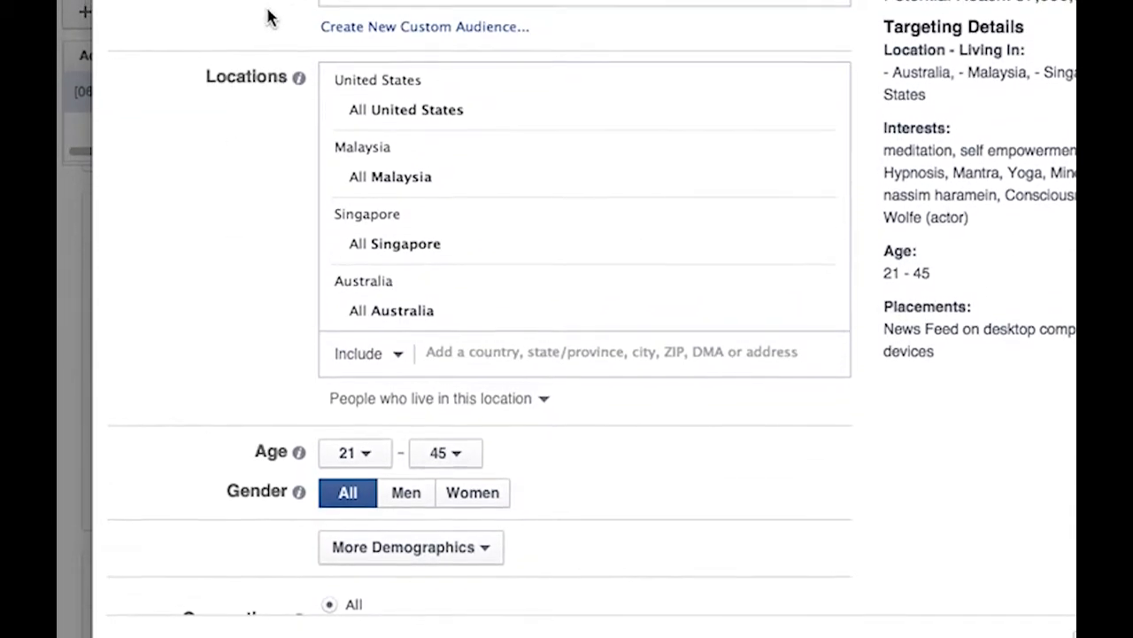
scroll(269, 44, up, 3)
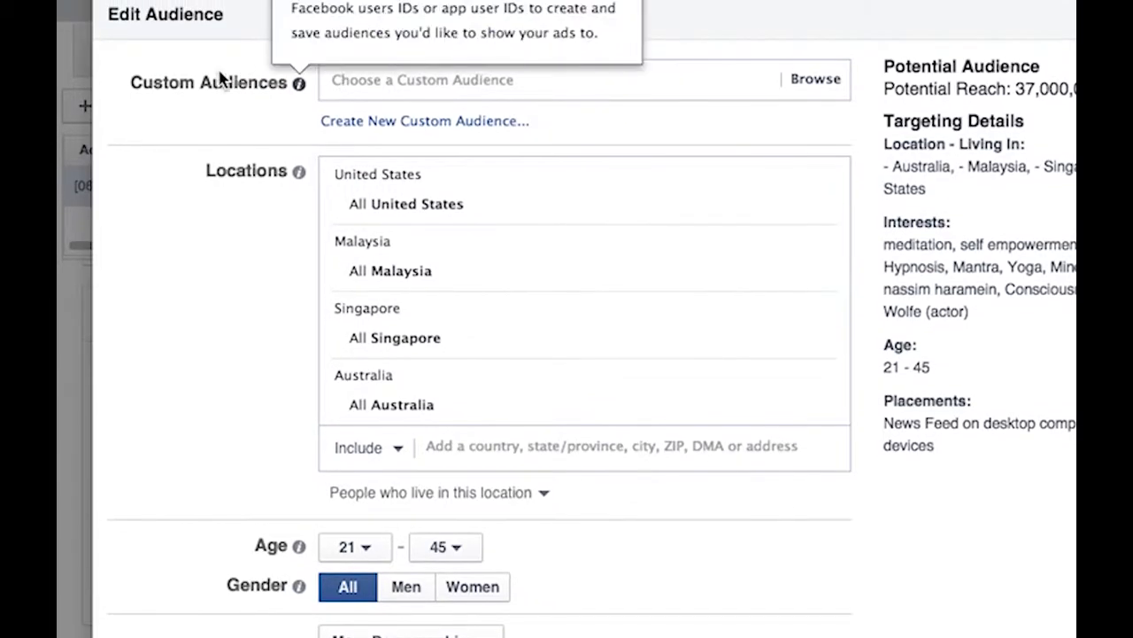
click(339, 81)
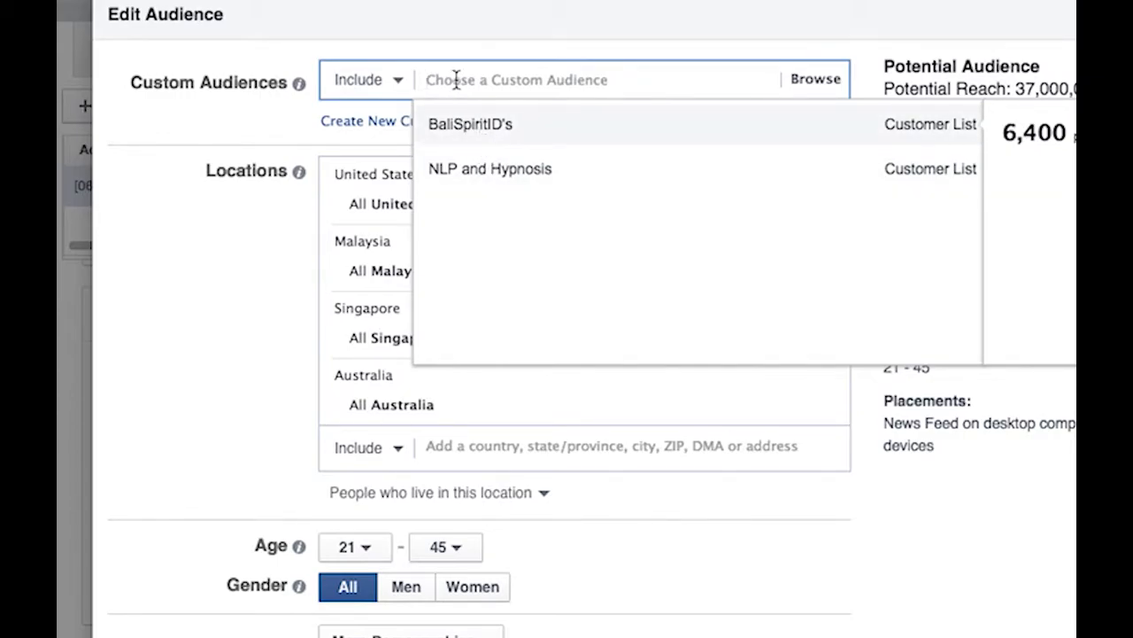
click(234, 268)
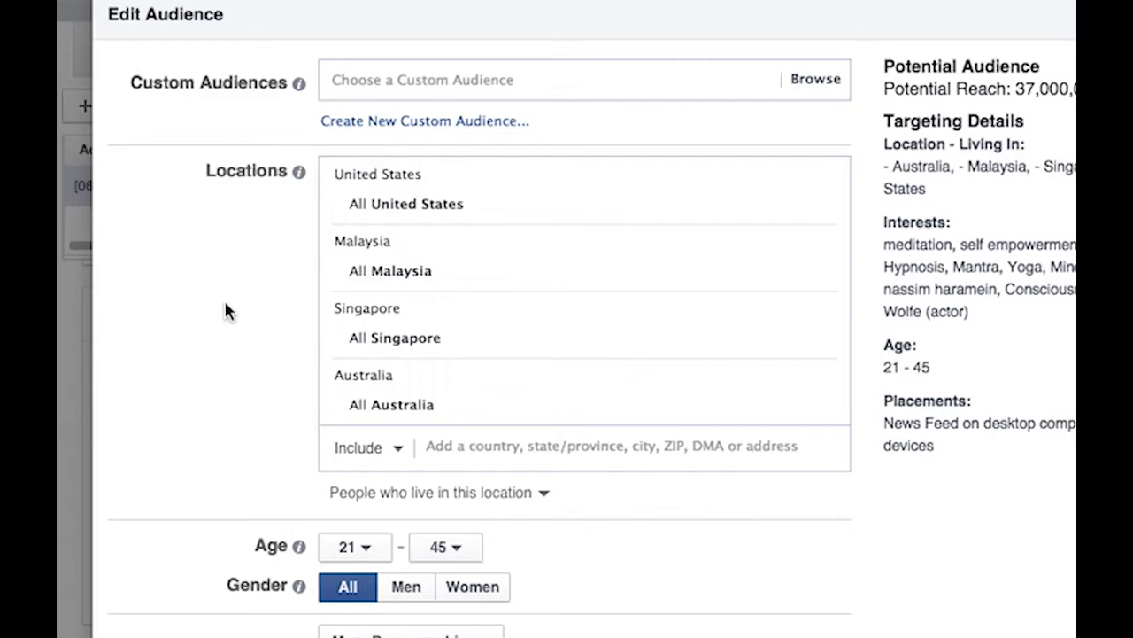
click(427, 80)
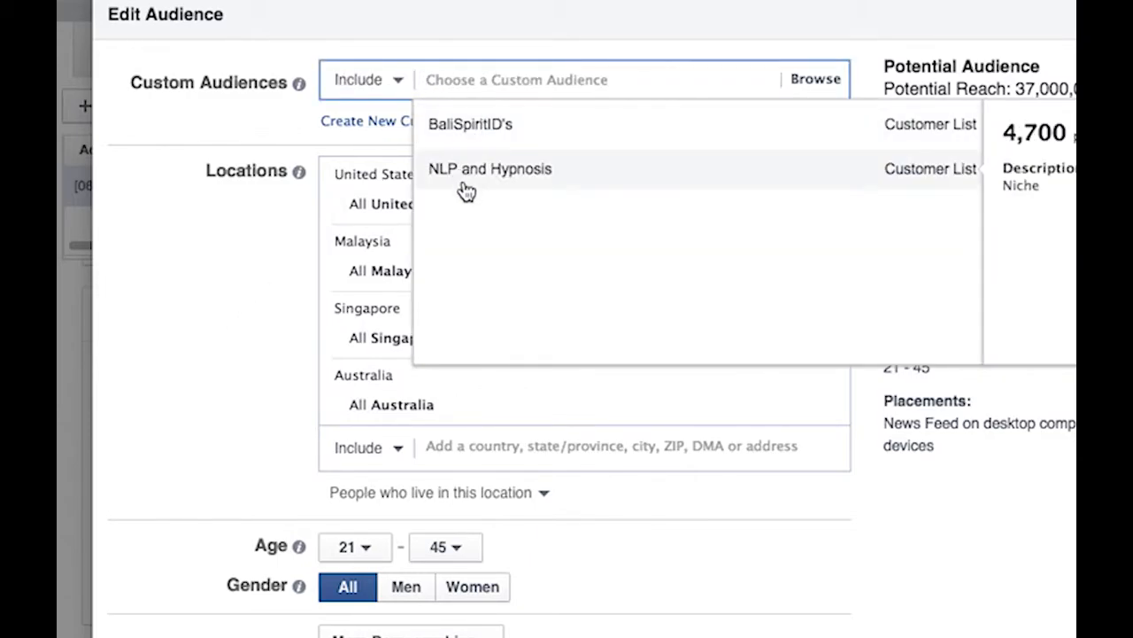
click(402, 82)
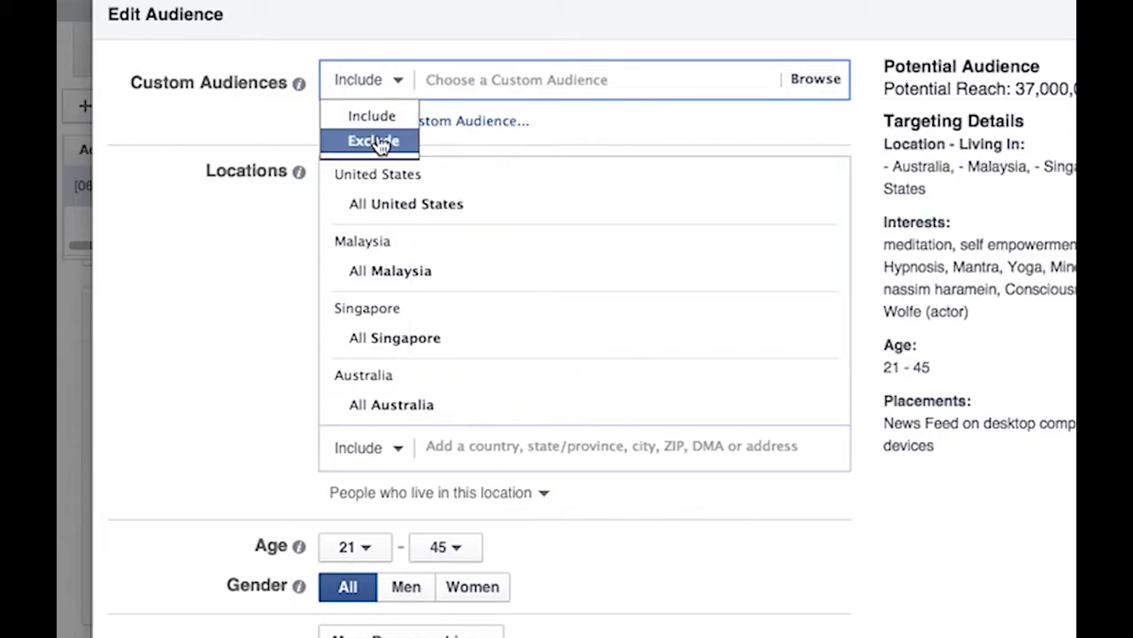
click(397, 84)
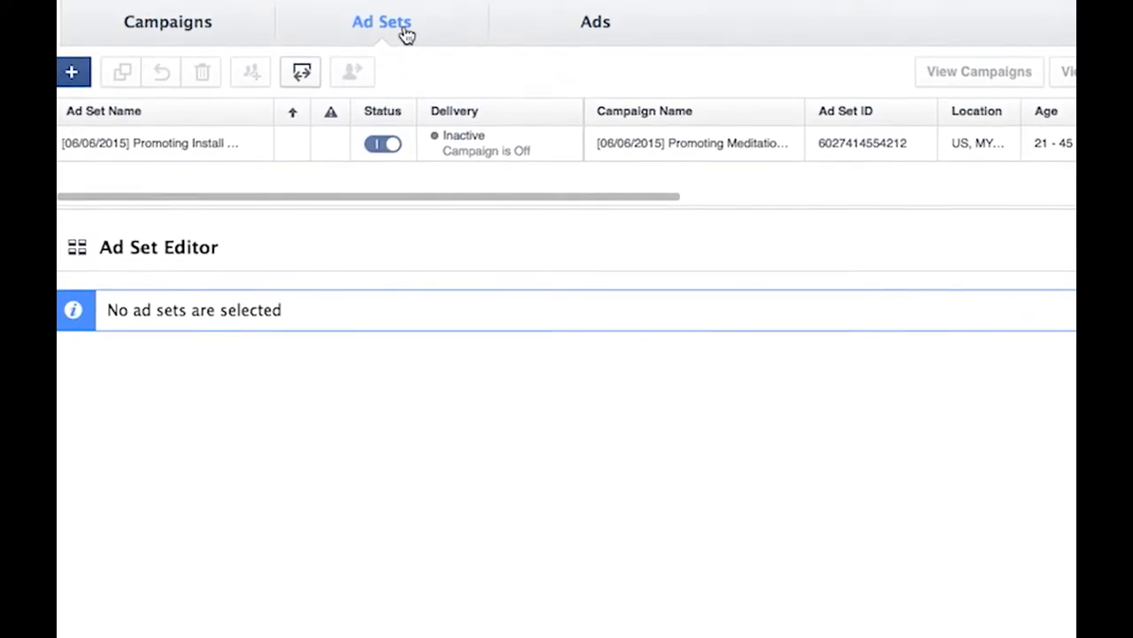
- Open the ad "Promoting Call-to-action: Install App" for editing from the ads list and enlarge the editor area
click(606, 33)
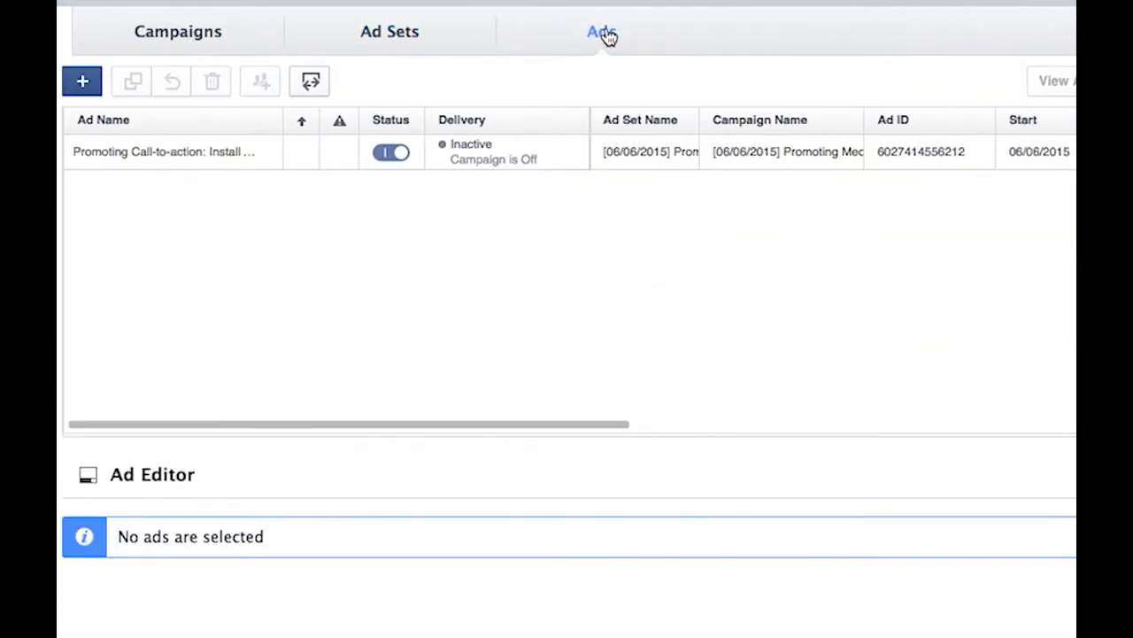
click(177, 157)
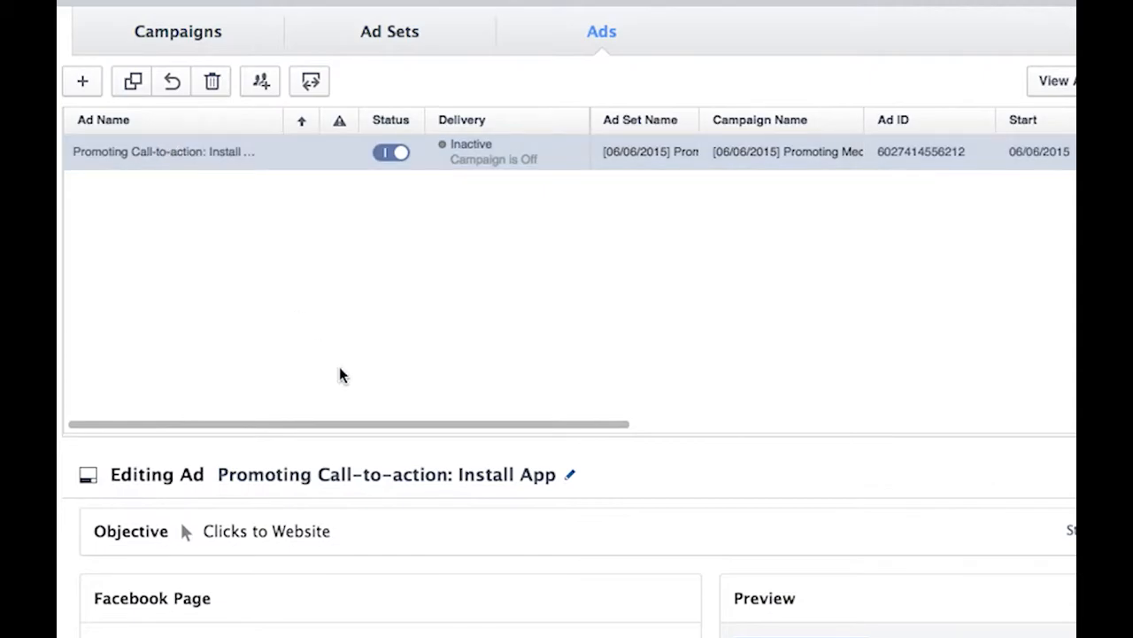
click(363, 432)
drag(363, 434, 331, 207)
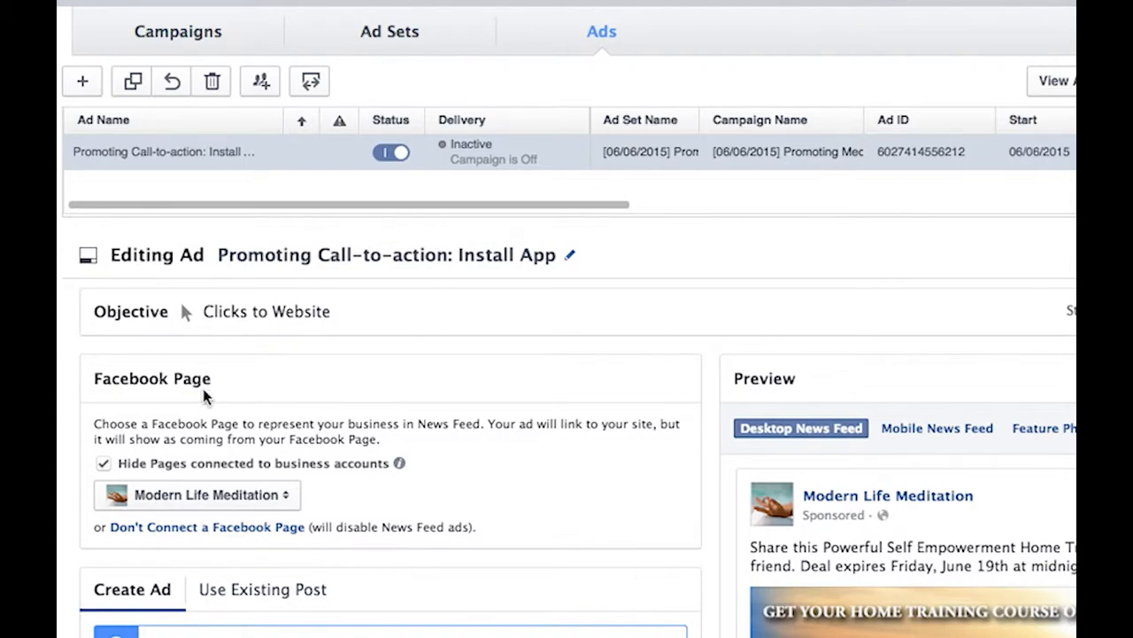
- View the Facebook Pages that can represent the ad and keep Modern Life Meditation as the choice
scroll(274, 434, down, 3)
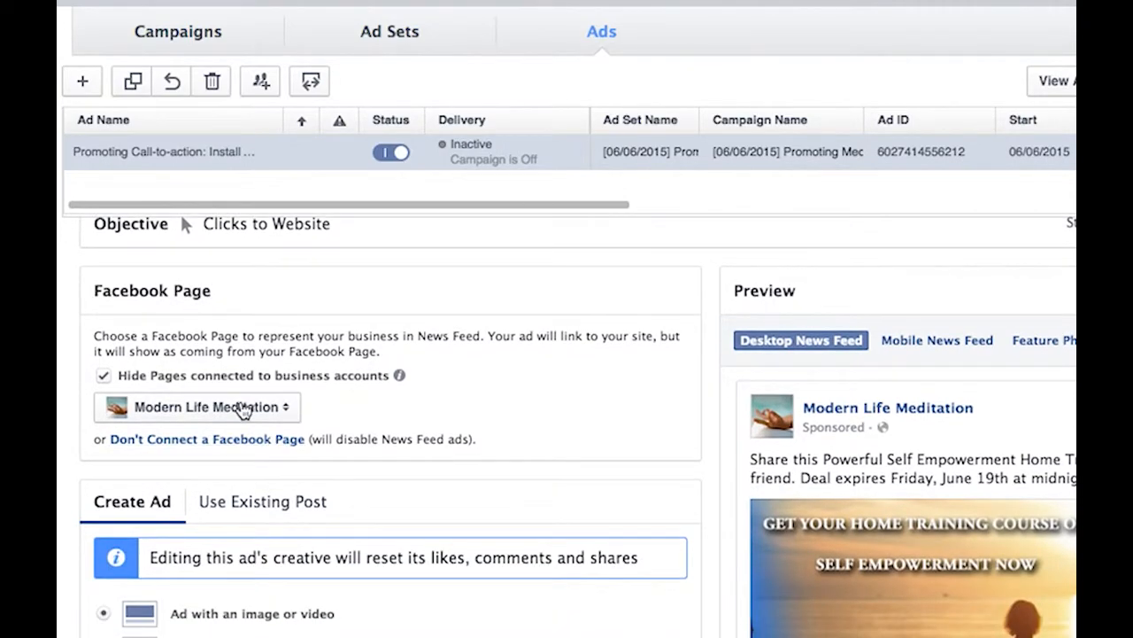
click(282, 412)
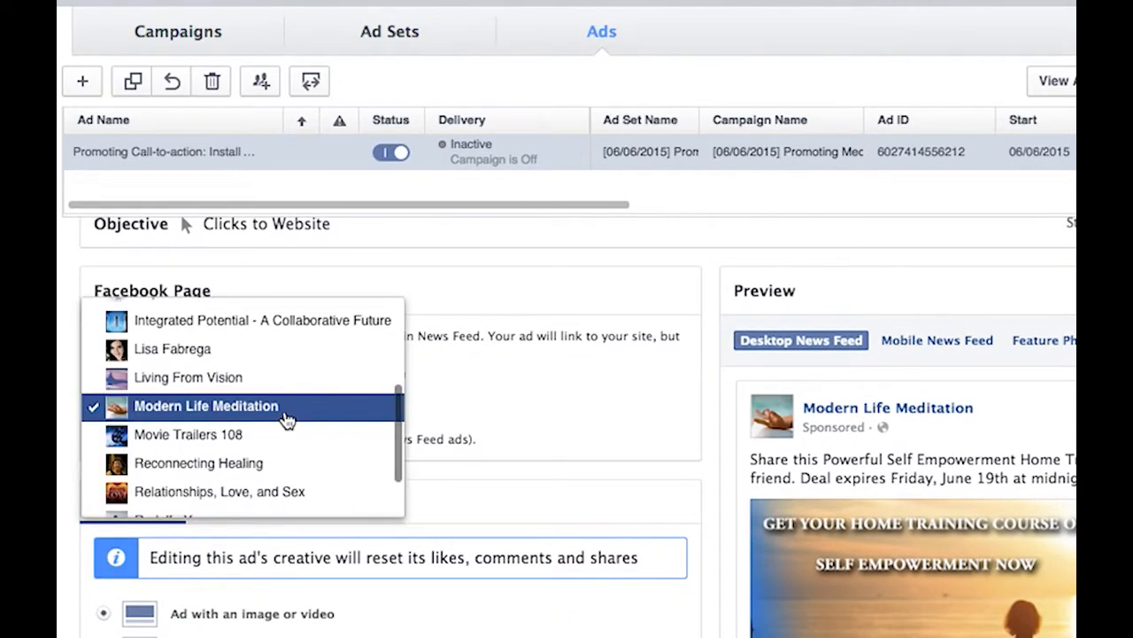
click(239, 412)
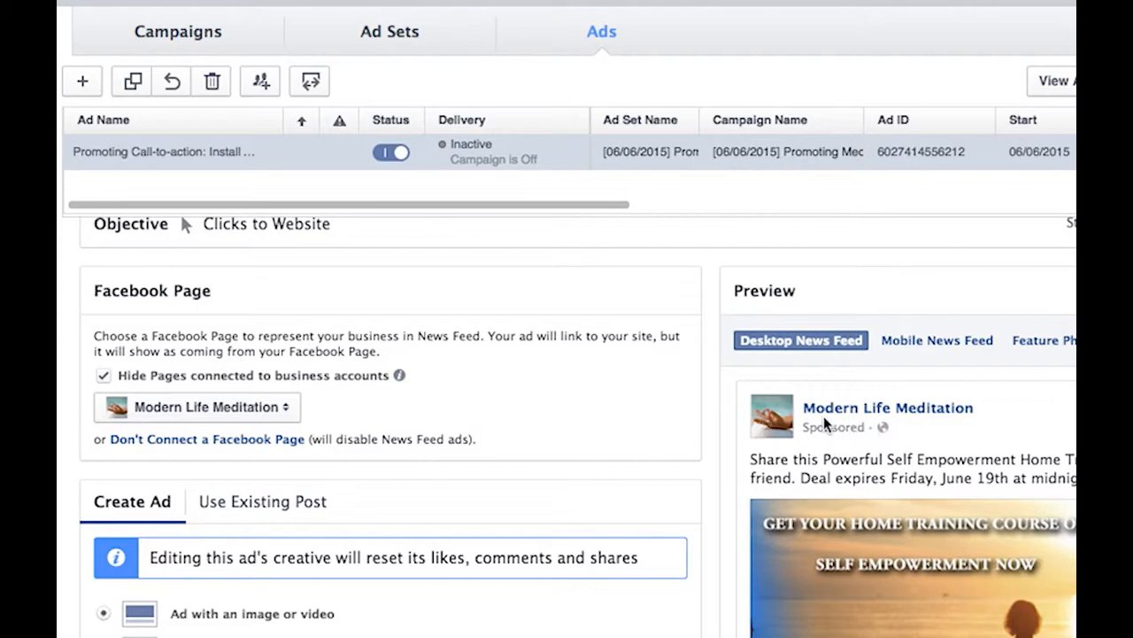
scroll(399, 409, down, 3)
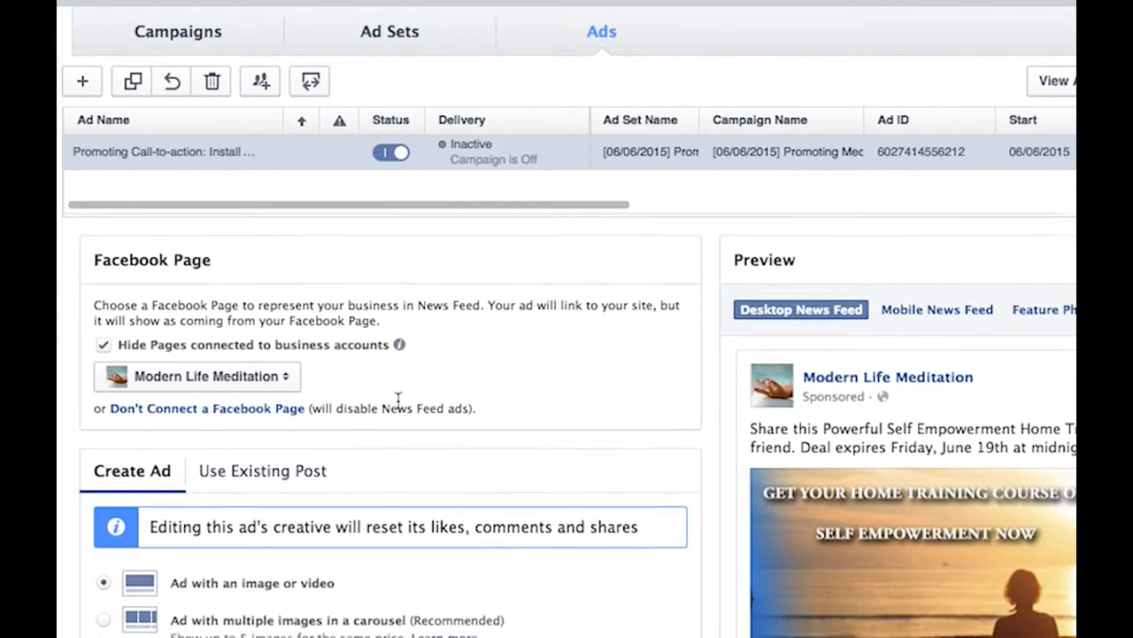
scroll(397, 401, up, 1)
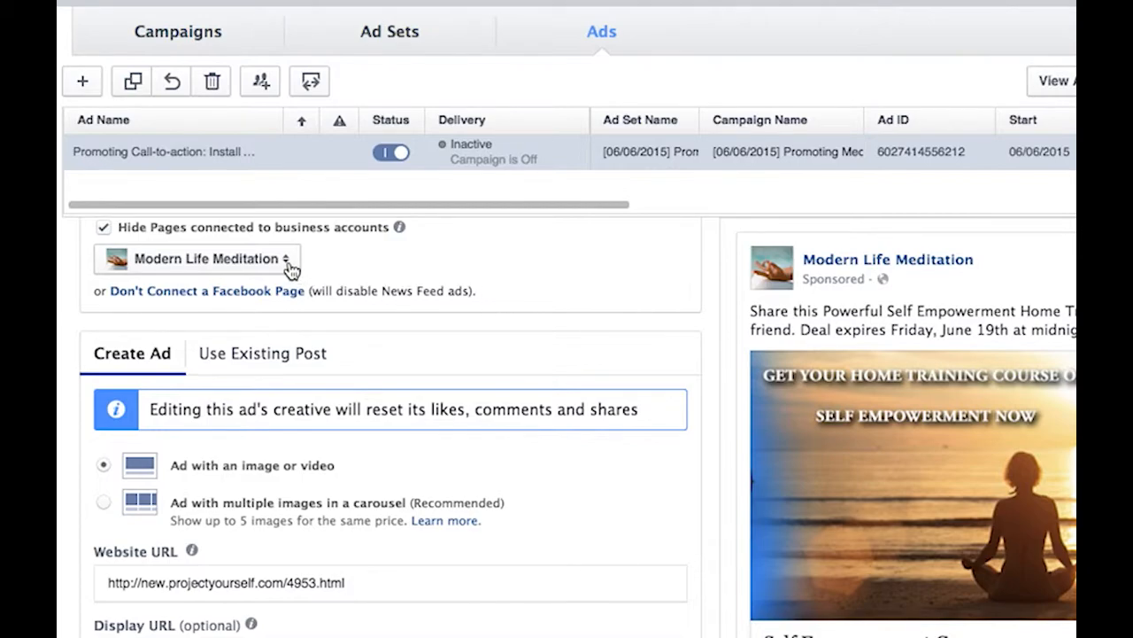
- Switch the ad to using an existing post, view the page posts on offer, and close the list without choosing one
scroll(384, 355, down, 3)
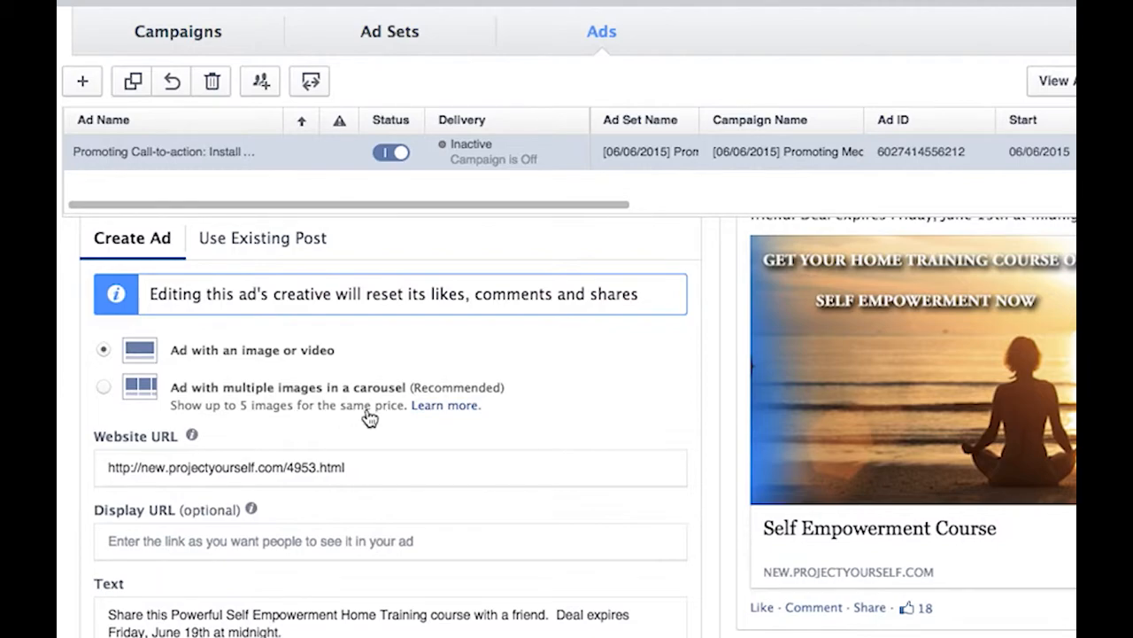
click(271, 253)
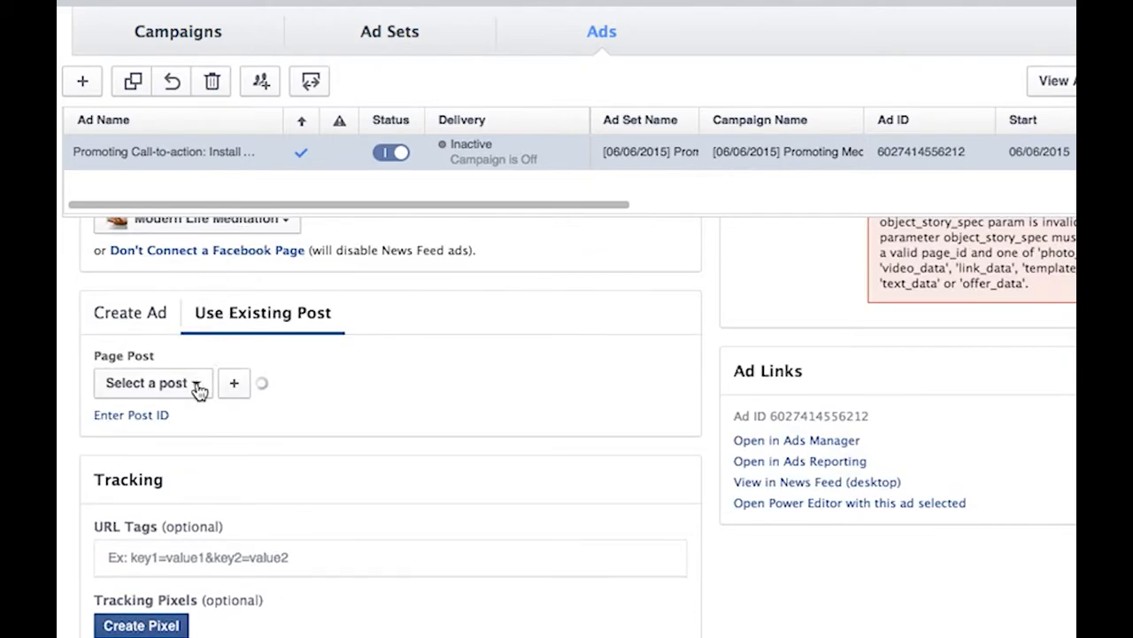
click(197, 387)
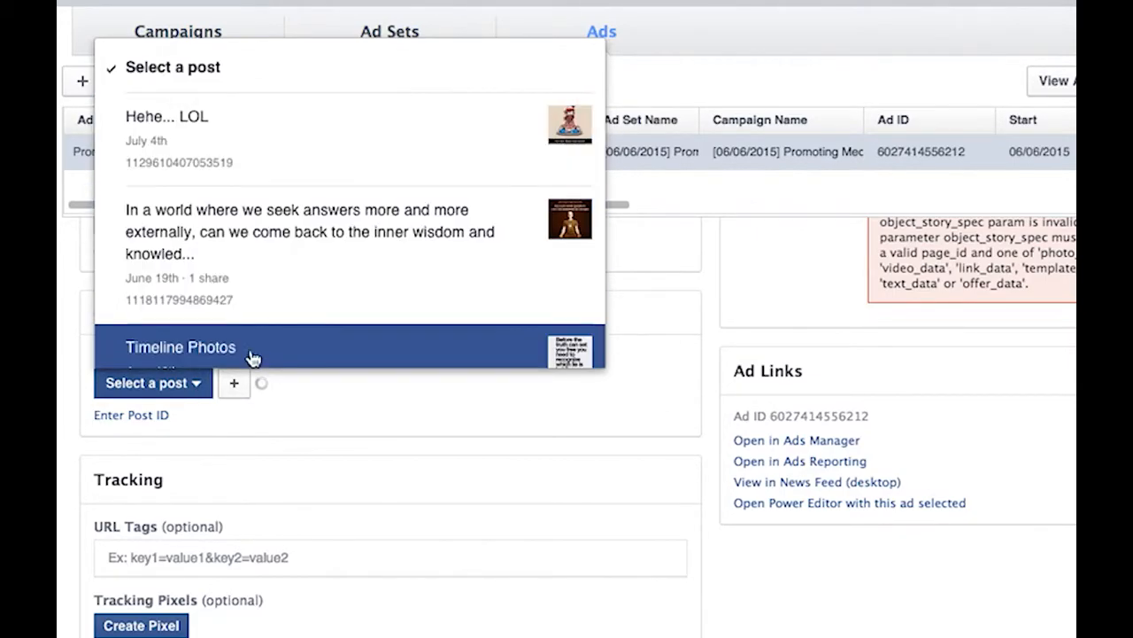
click(316, 409)
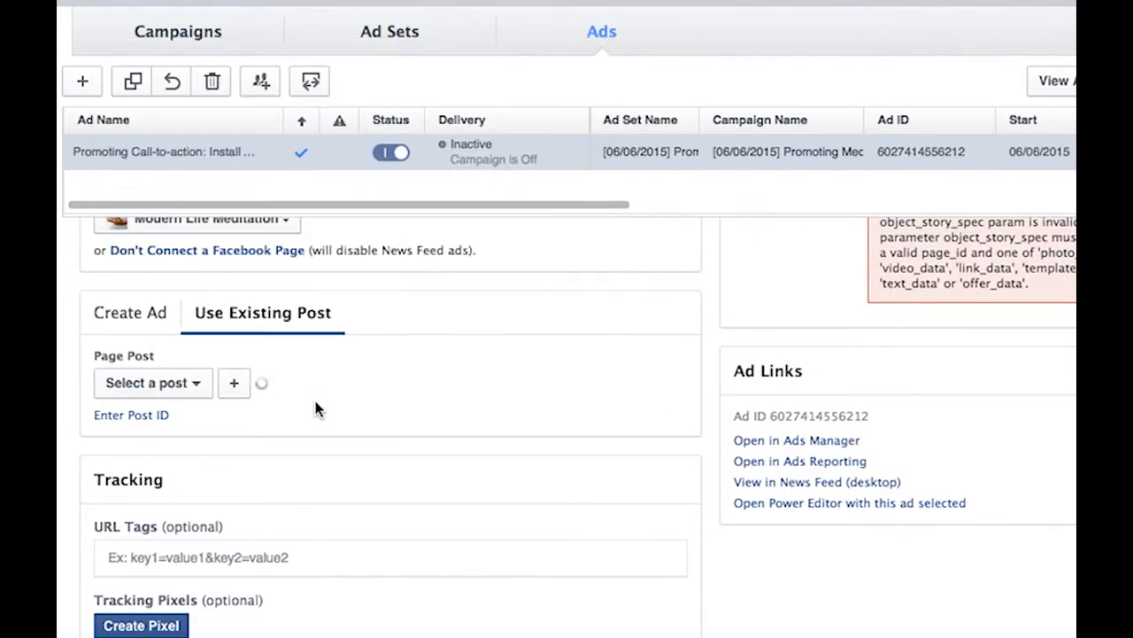
- Return the ad to Create Ad and examine its format, website URL, display URL, text and headline fields
click(130, 321)
scroll(364, 469, down, 2)
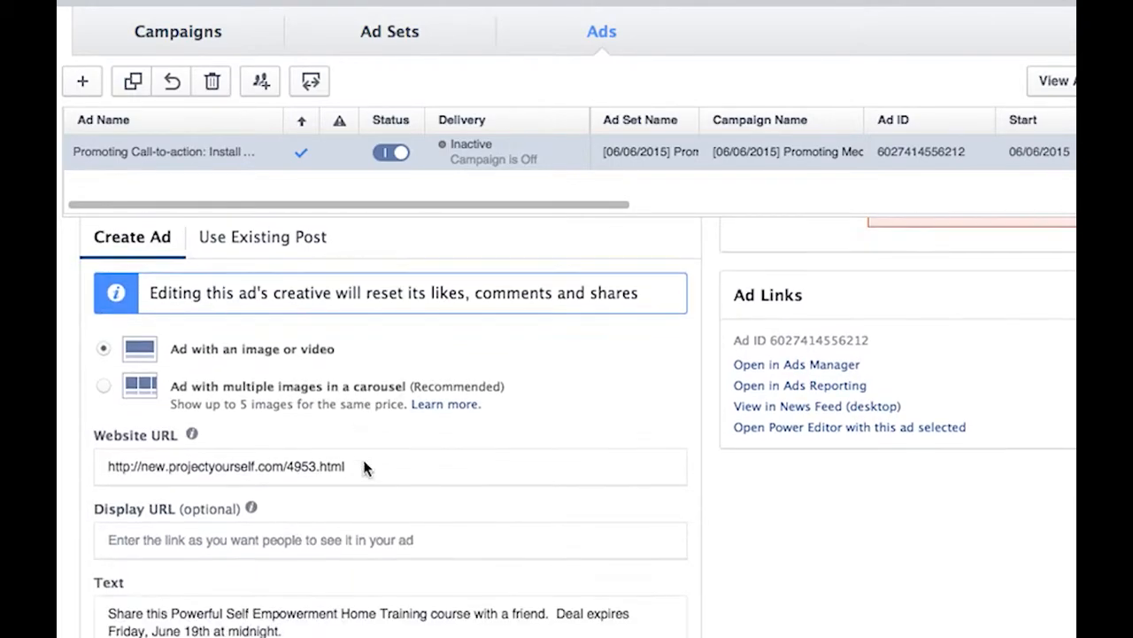
scroll(366, 470, down, 2)
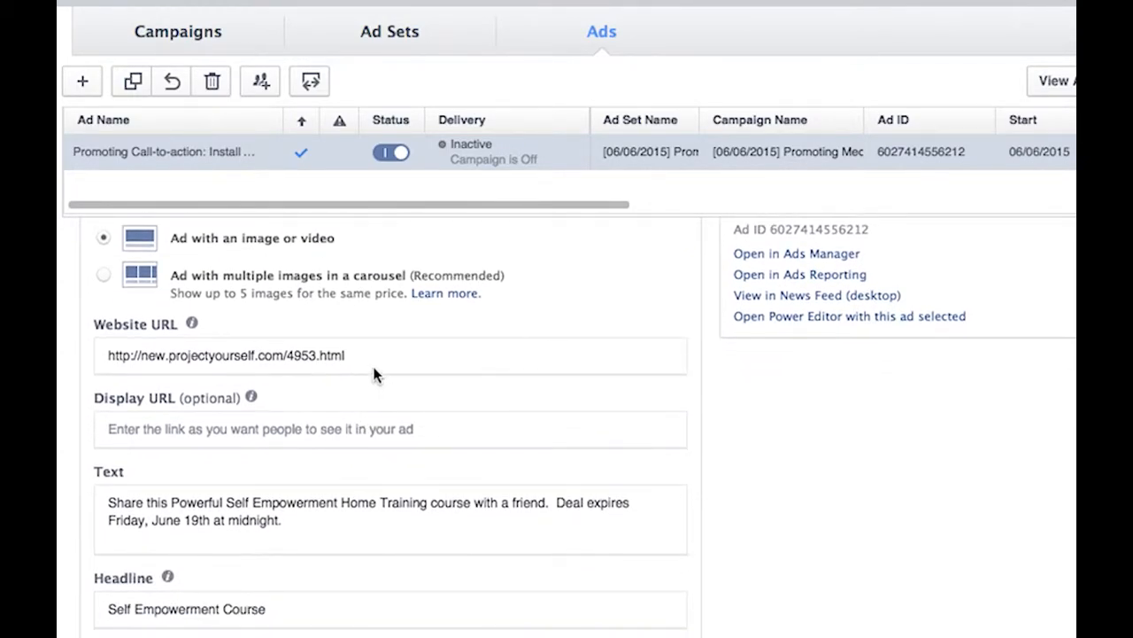
- Compare the ad's website URL, display URL, text and headline fields with how they appear in the ad preview
click(376, 358)
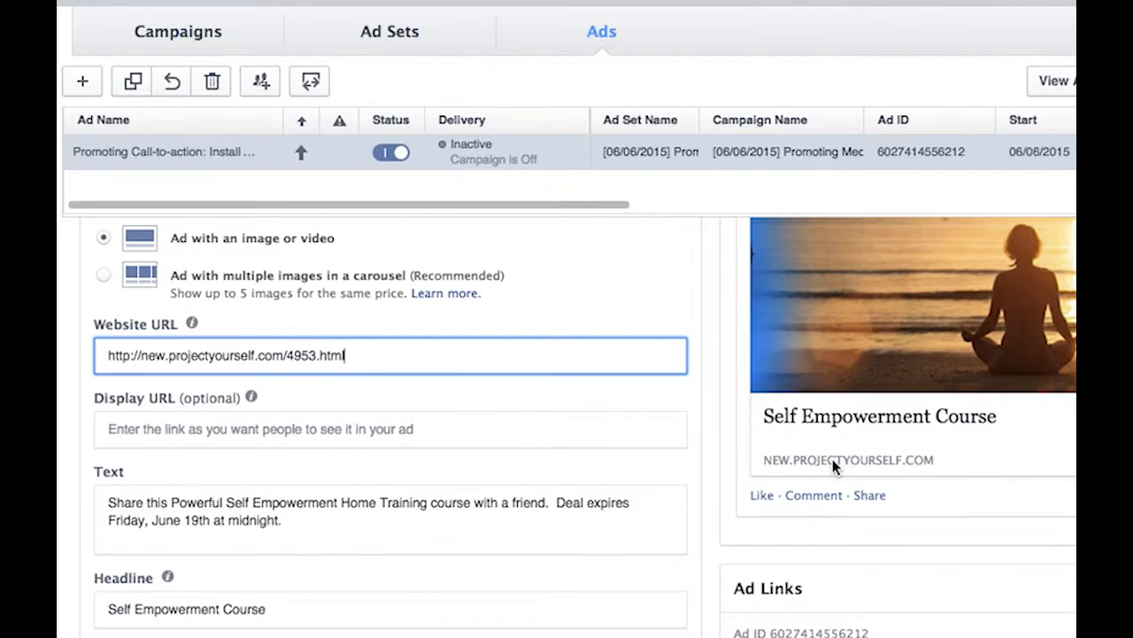
triple_click(264, 354)
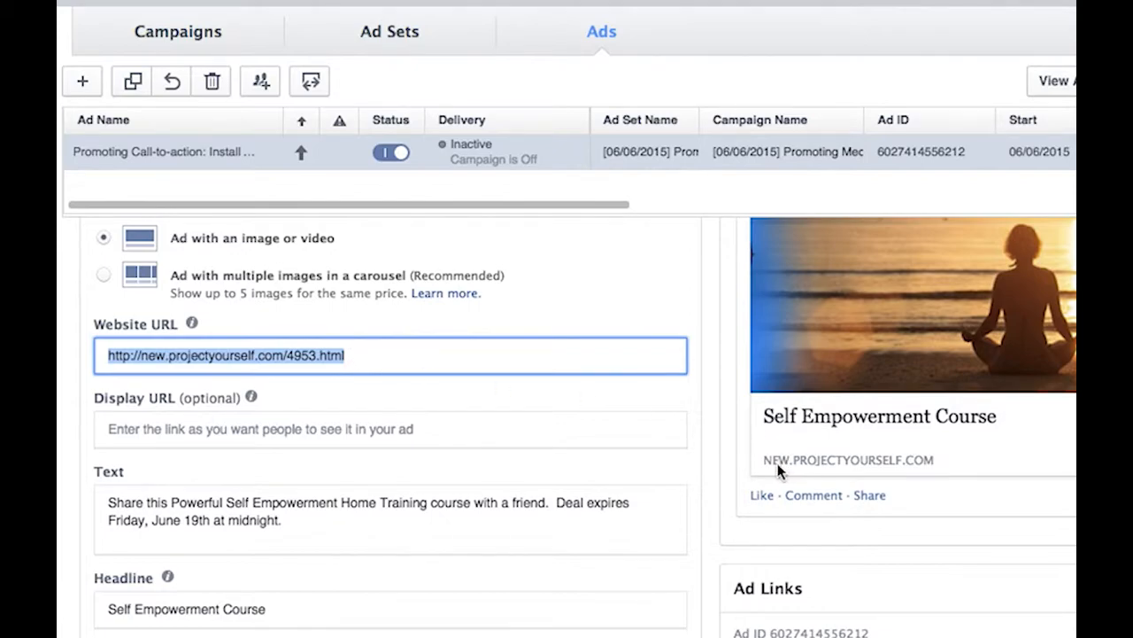
click(852, 466)
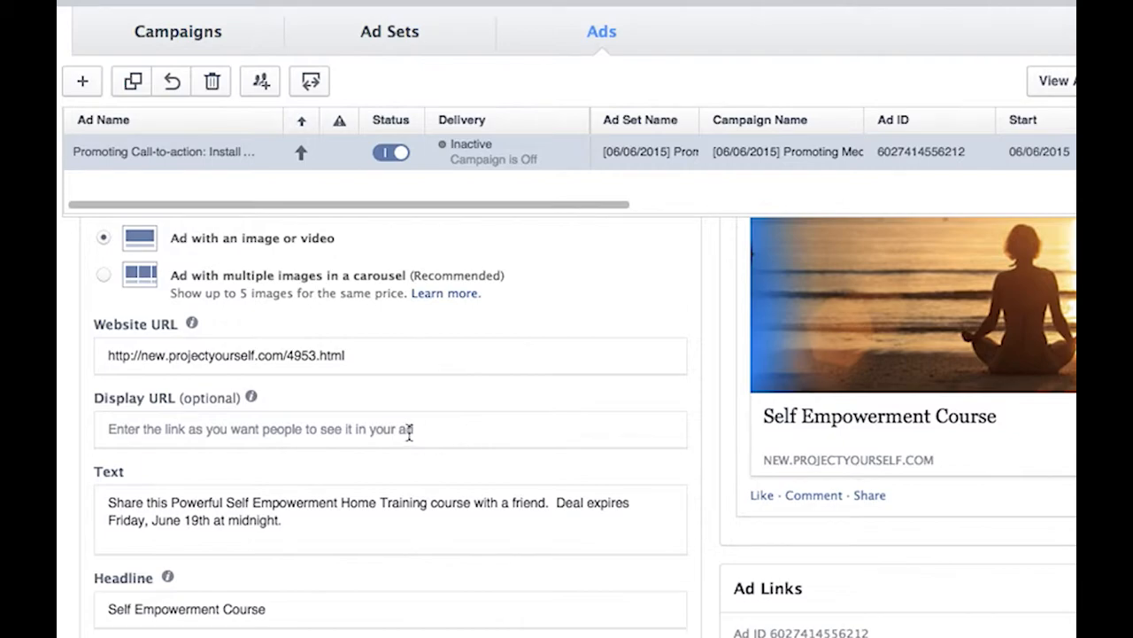
click(313, 433)
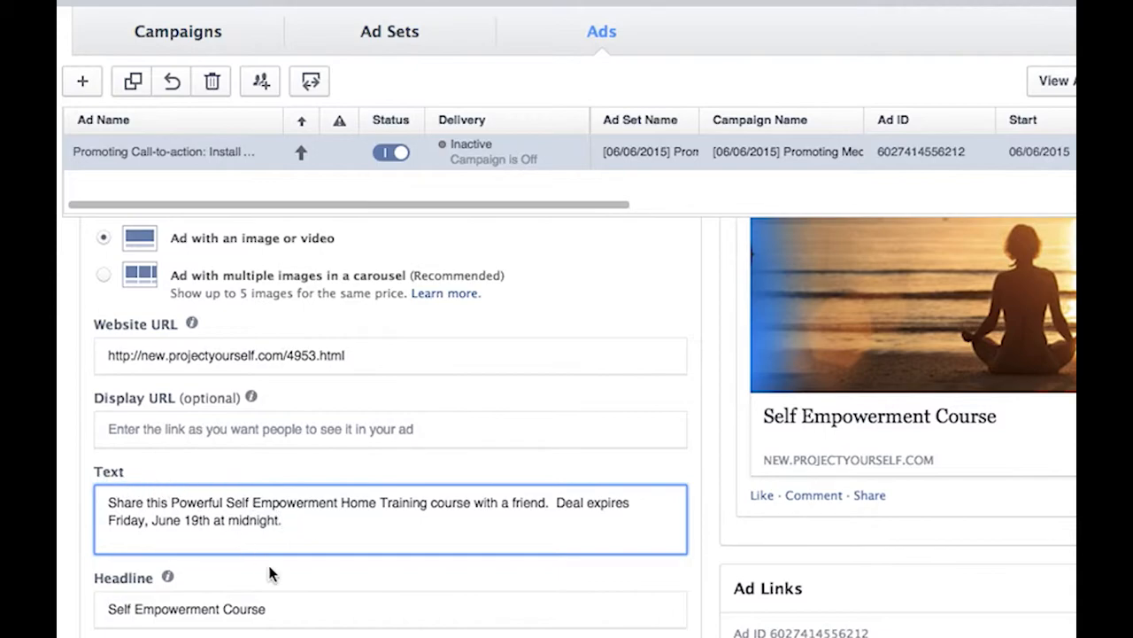
click(186, 607)
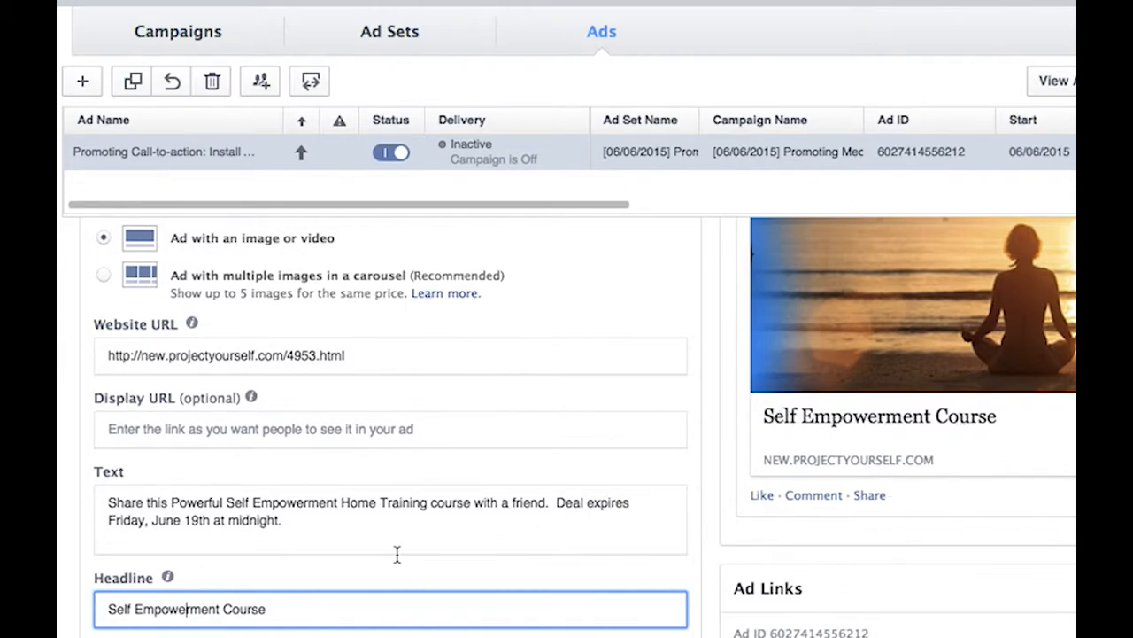
- Try "adfasjdfsdjfs" as the News Feed link description to check it in the preview, and clear the field again
scroll(397, 551, down, 3)
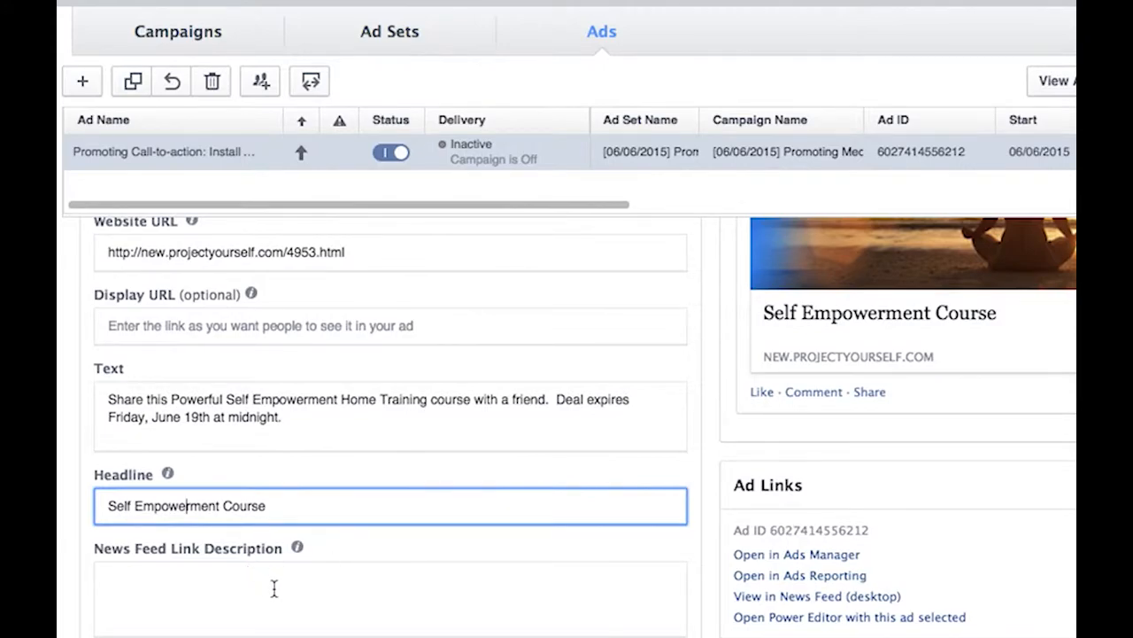
click(273, 587)
text(adfasjdfsdjfs)
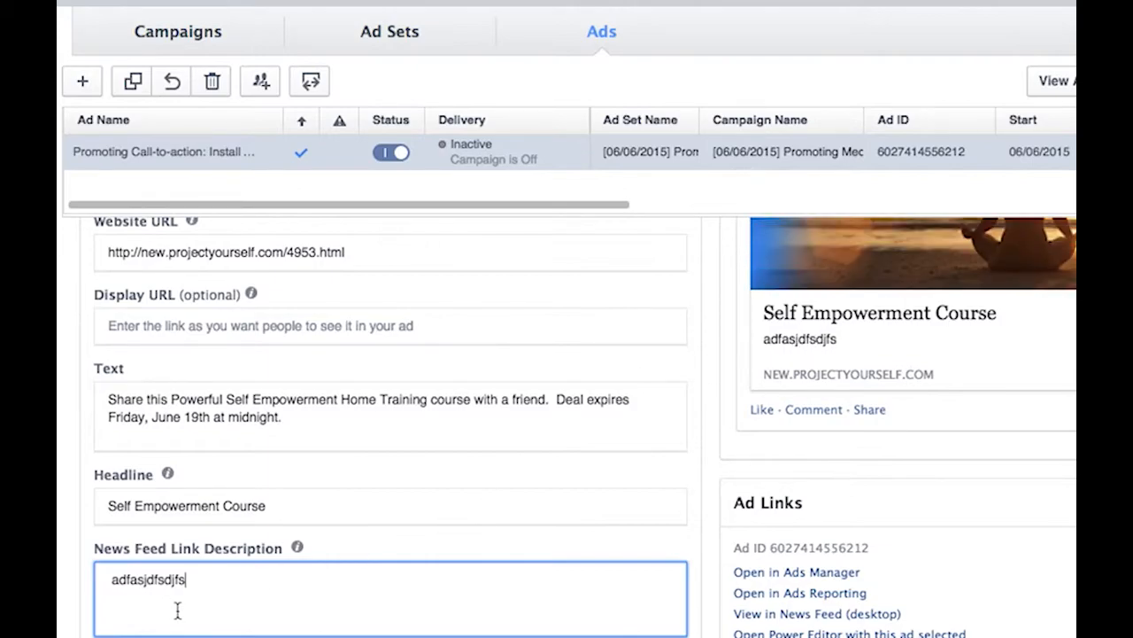
triple_click(201, 584)
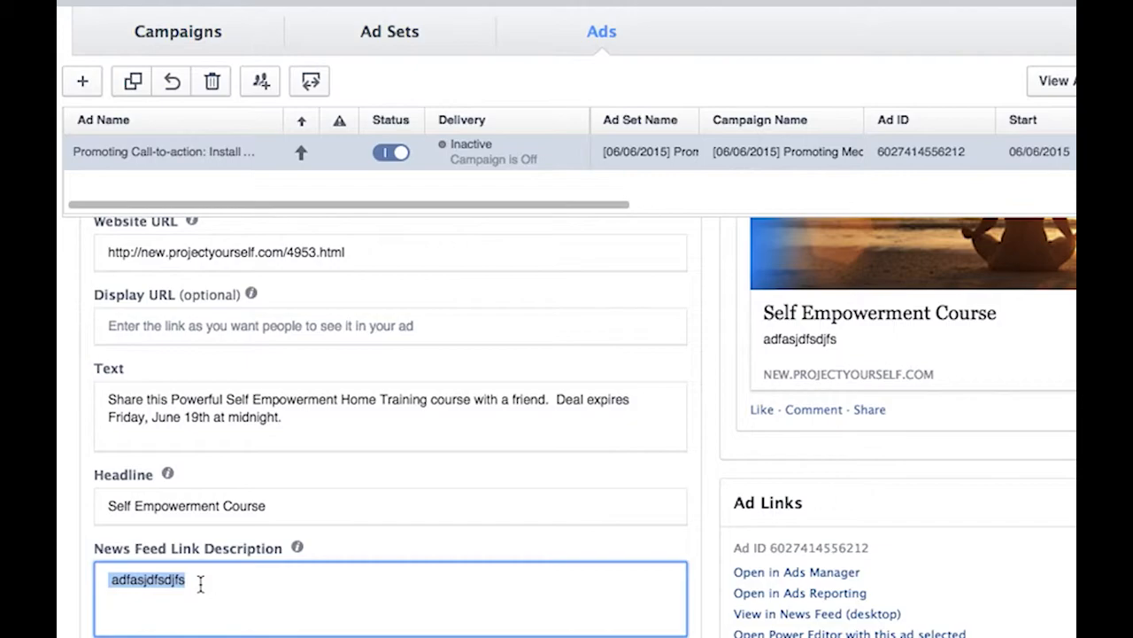
key(BackSpace)
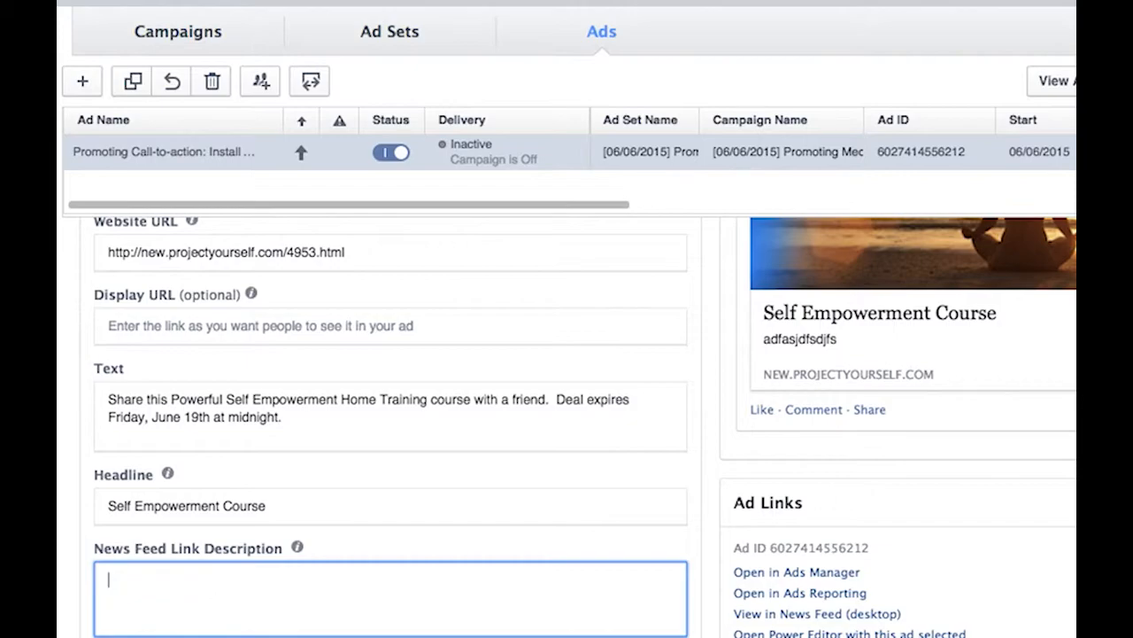
- Switch the ad's media from Image to Video to view the video options, and return it to Image
scroll(362, 538, down, 5)
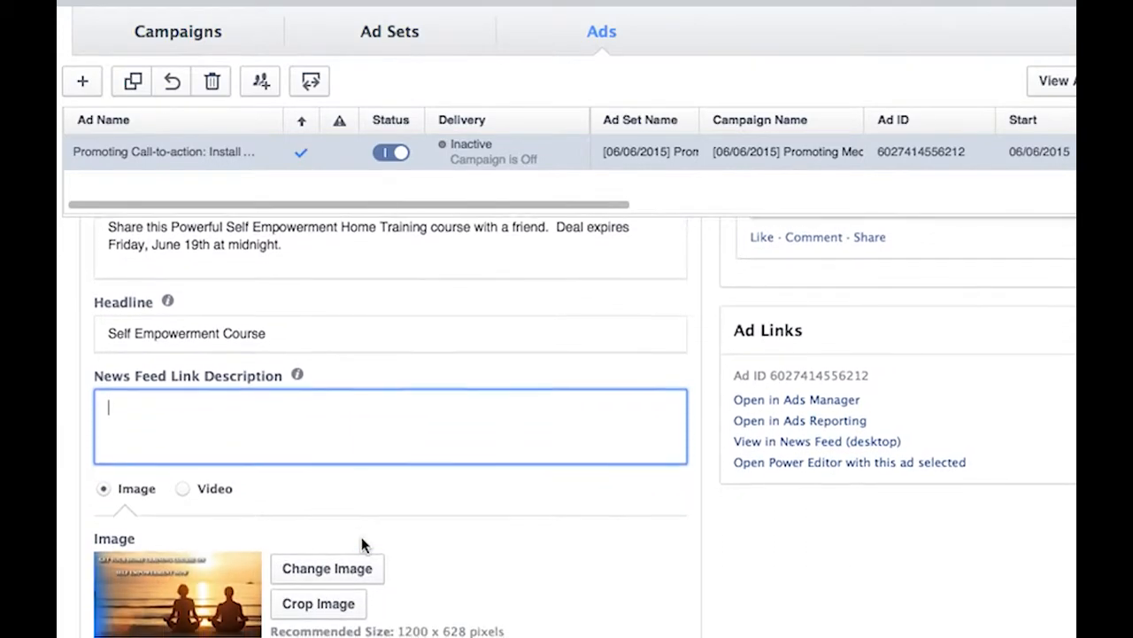
scroll(362, 540, down, 1)
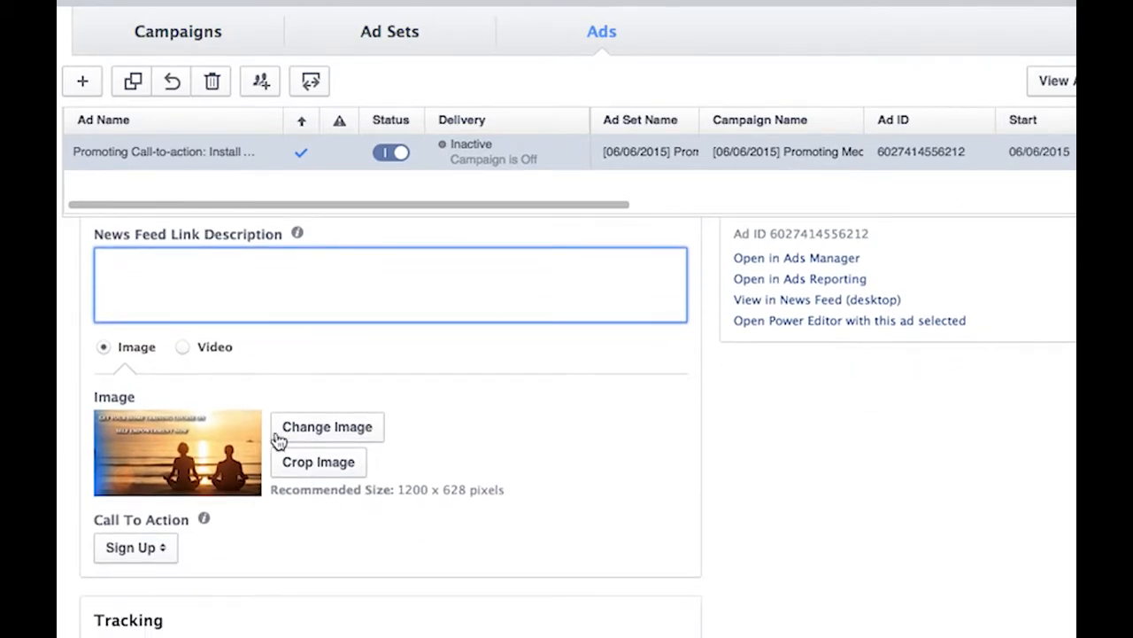
click(187, 355)
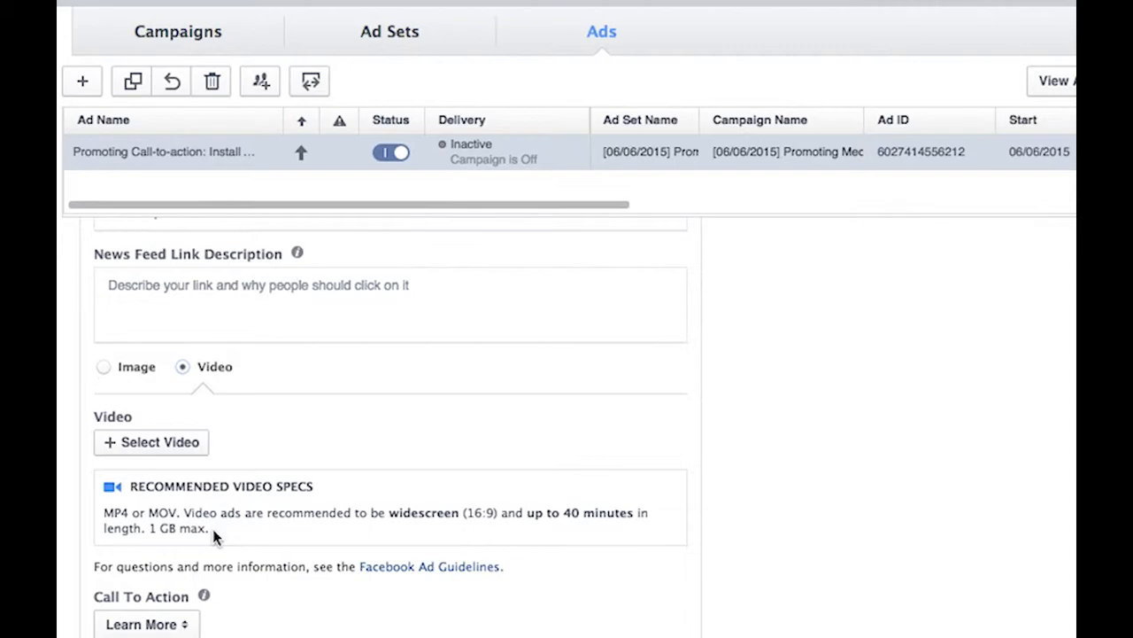
click(106, 368)
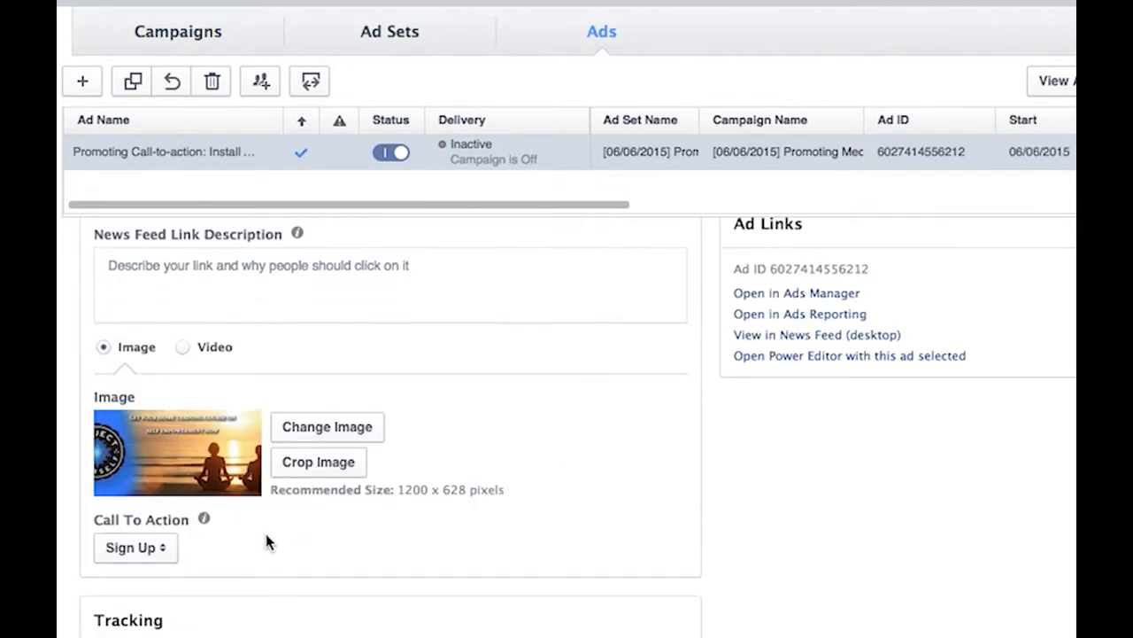
- View the call-to-action choices offered for the ad and keep Sign Up
scroll(268, 541, down, 1)
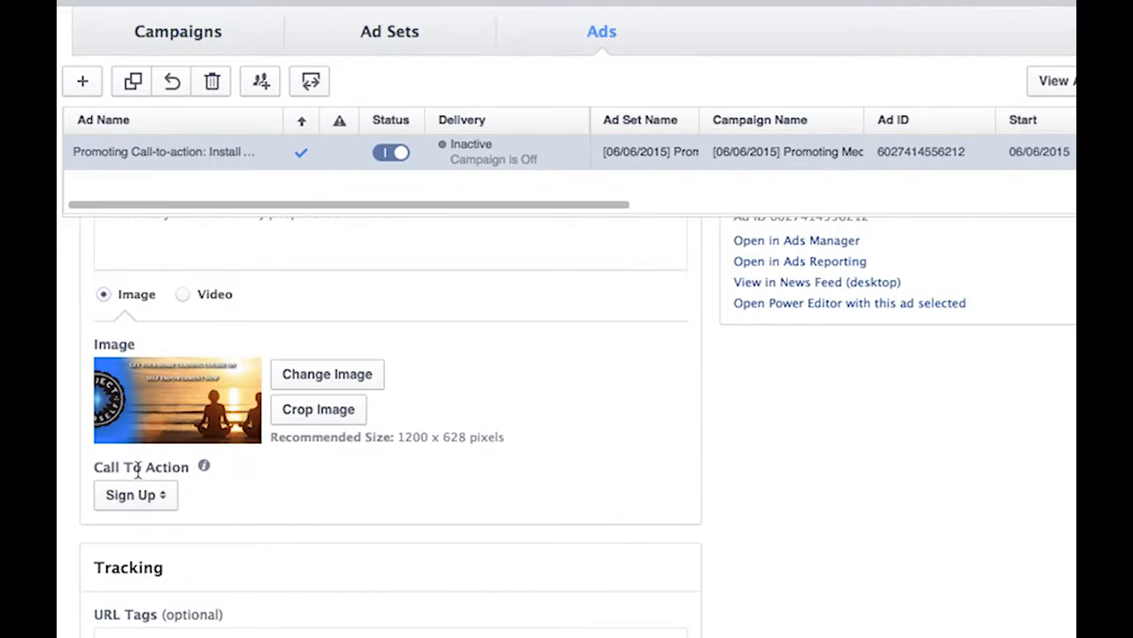
click(166, 498)
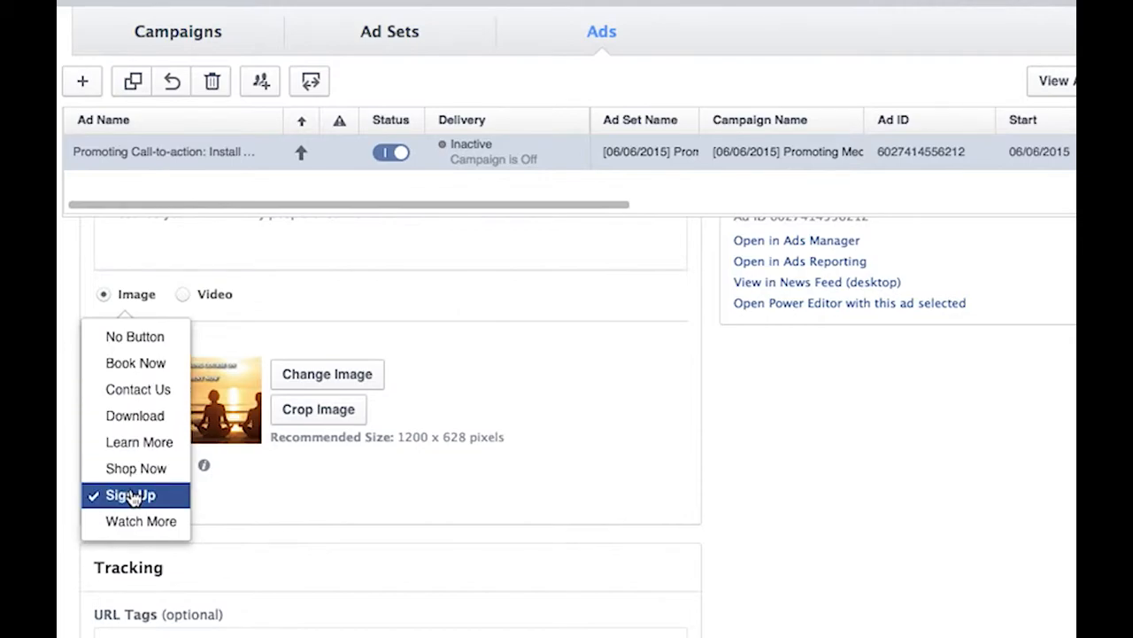
click(207, 511)
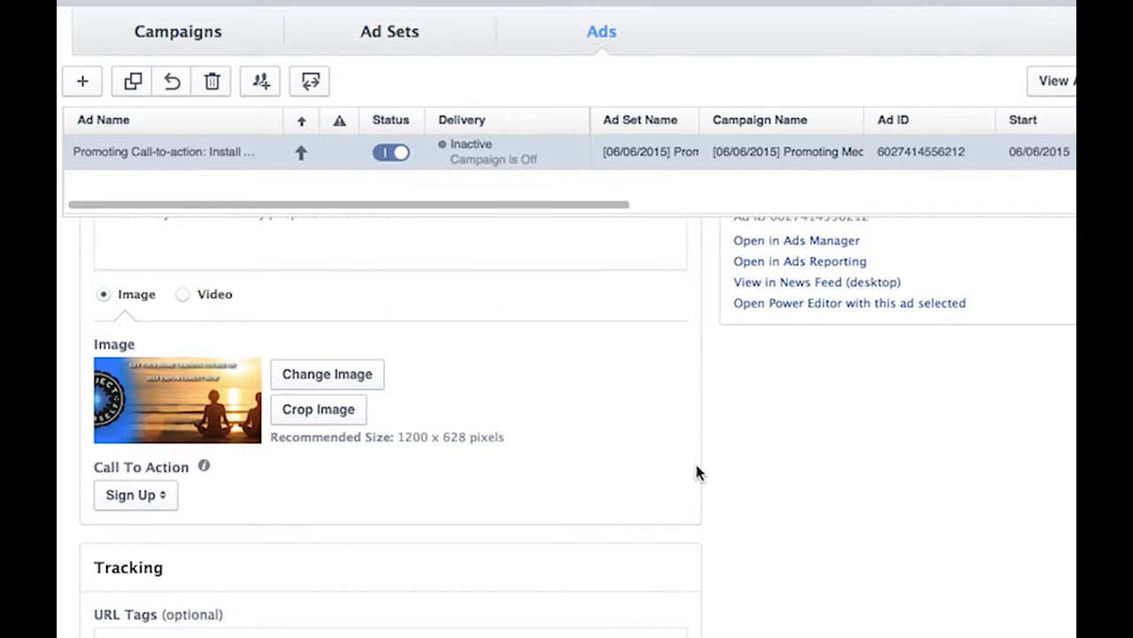
- Examine the ad preview, including its page name, text, image, headline, link description and Sign Up call to action
scroll(696, 473, up, 1)
scroll(696, 466, up, 5)
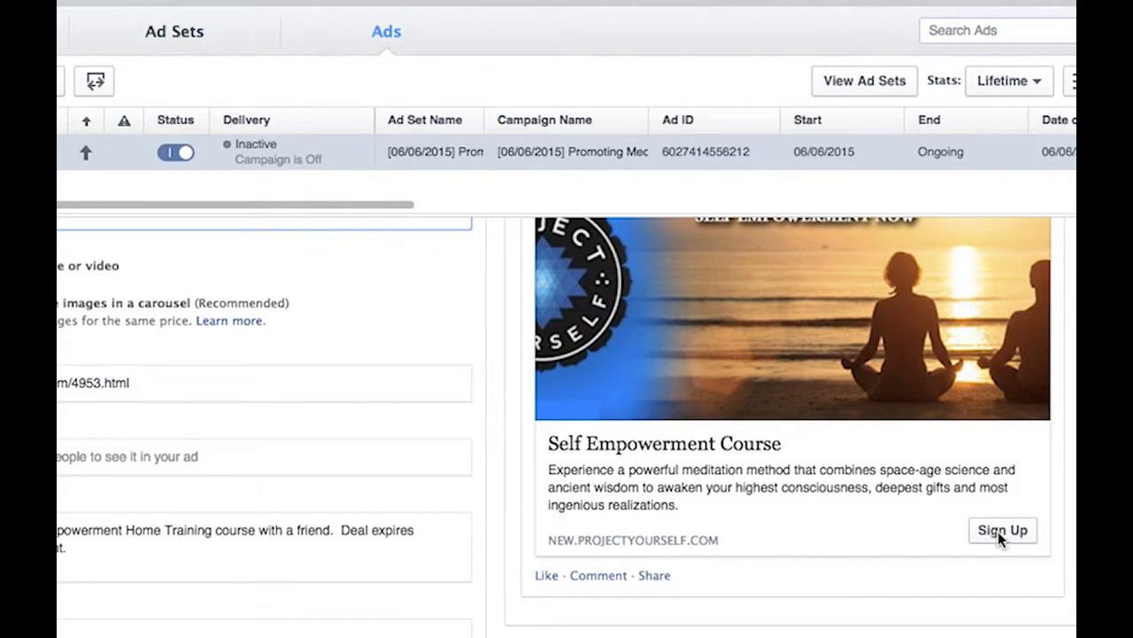
scroll(911, 512, up, 3)
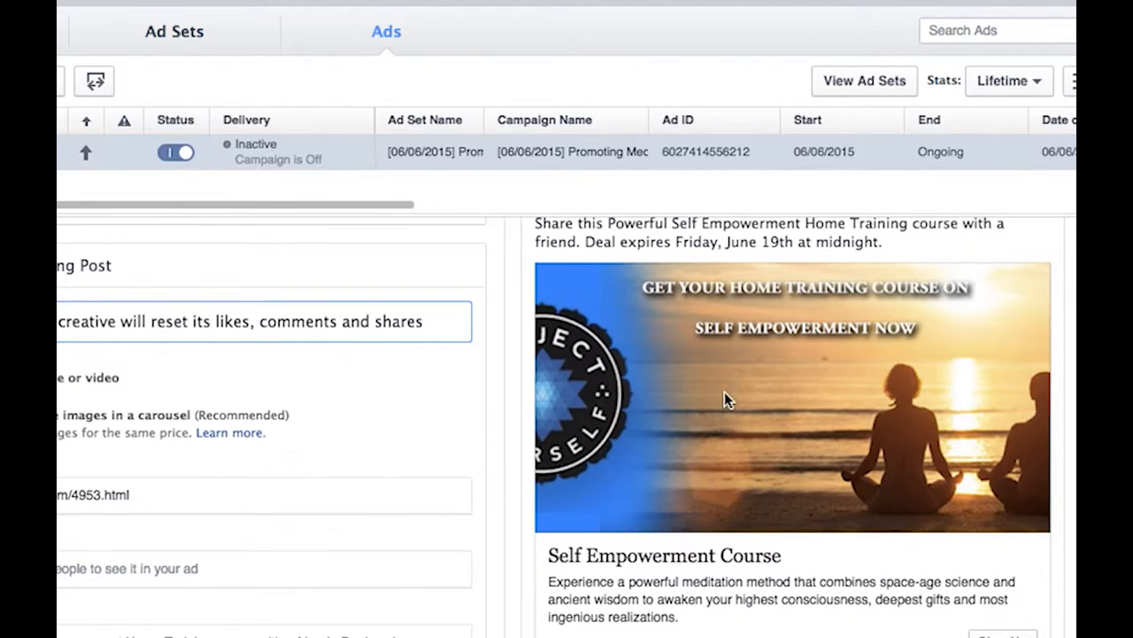
scroll(724, 392, up, 2)
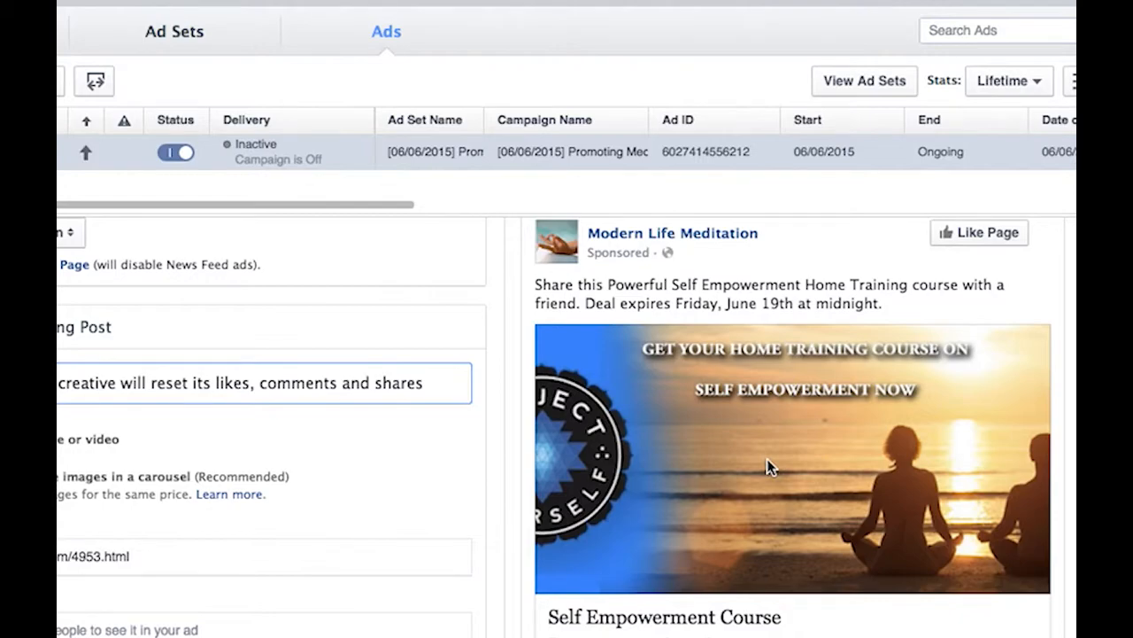
scroll(769, 467, down, 1)
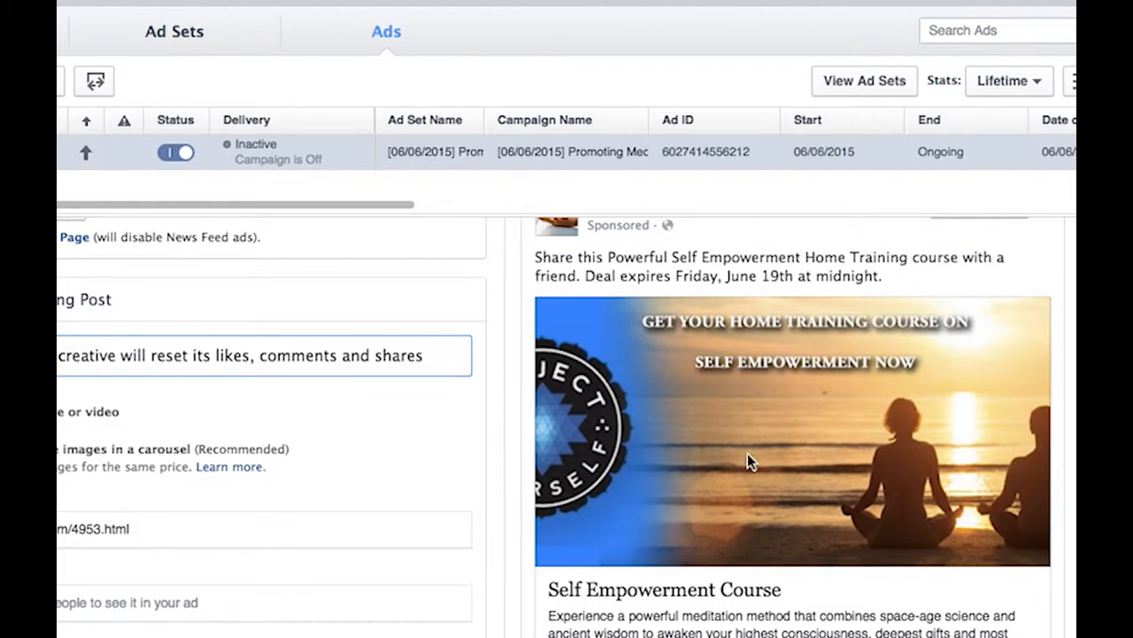
scroll(747, 453, down, 3)
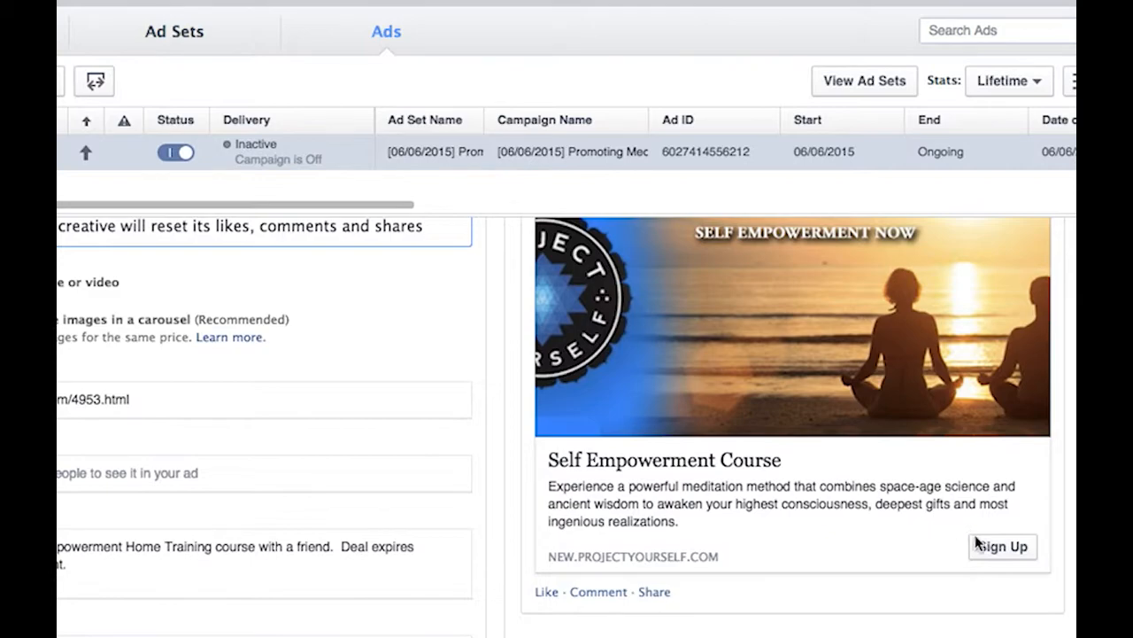
scroll(852, 539, down, 3)
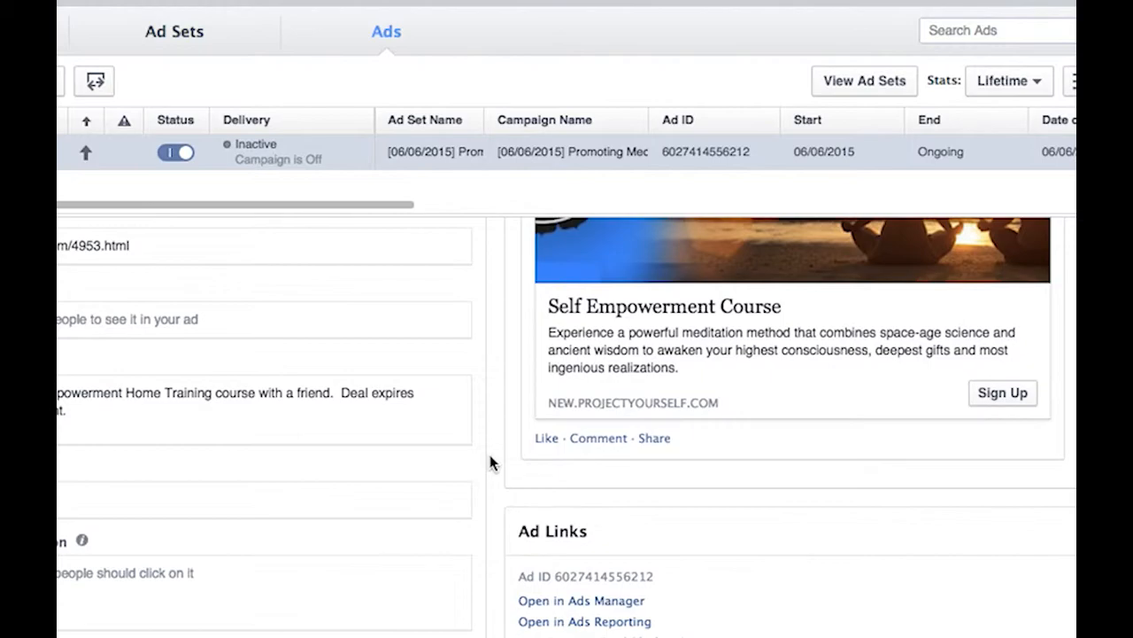
- Review the ad's Tracking section with its optional URL tags and tracking pixels, leaving the URL tags empty
scroll(490, 458, down, 3)
scroll(597, 462, down, 3)
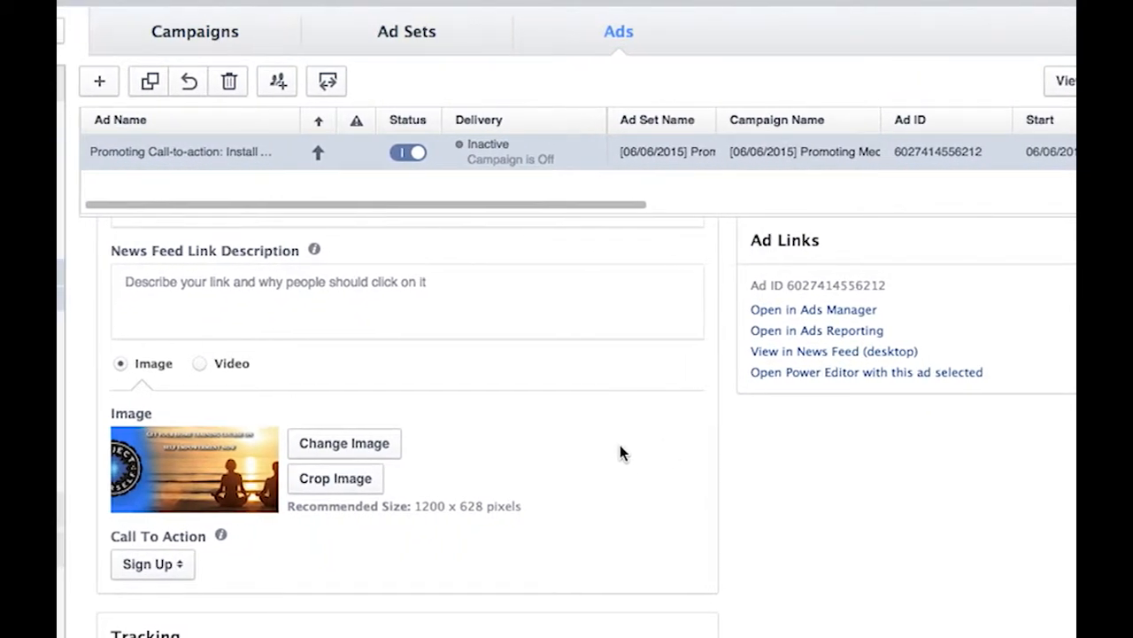
scroll(619, 453, down, 3)
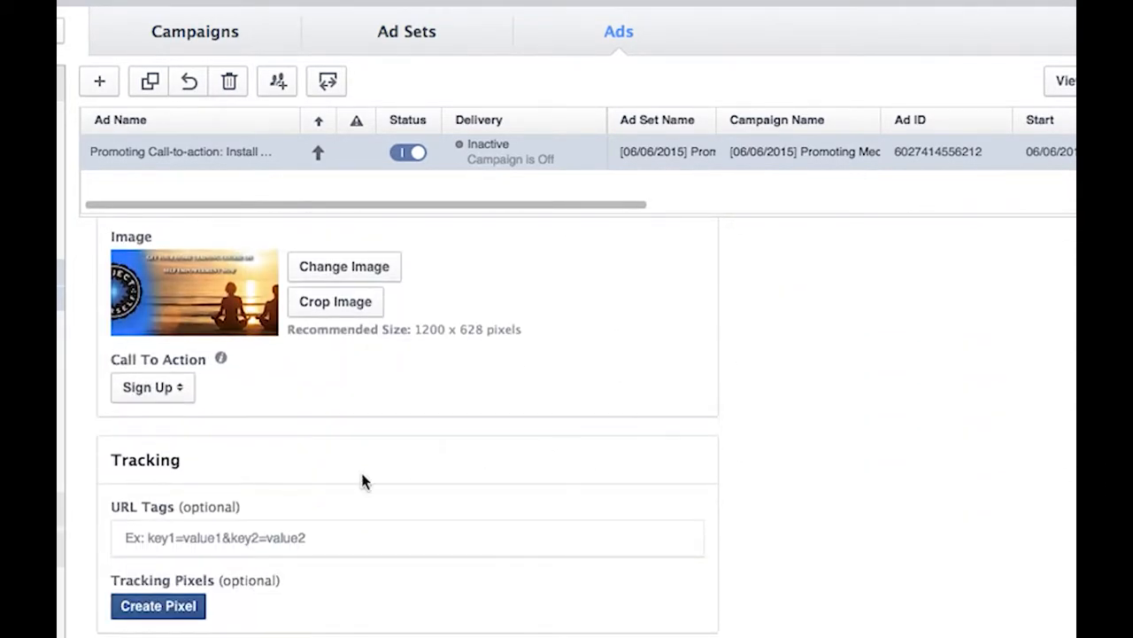
click(173, 538)
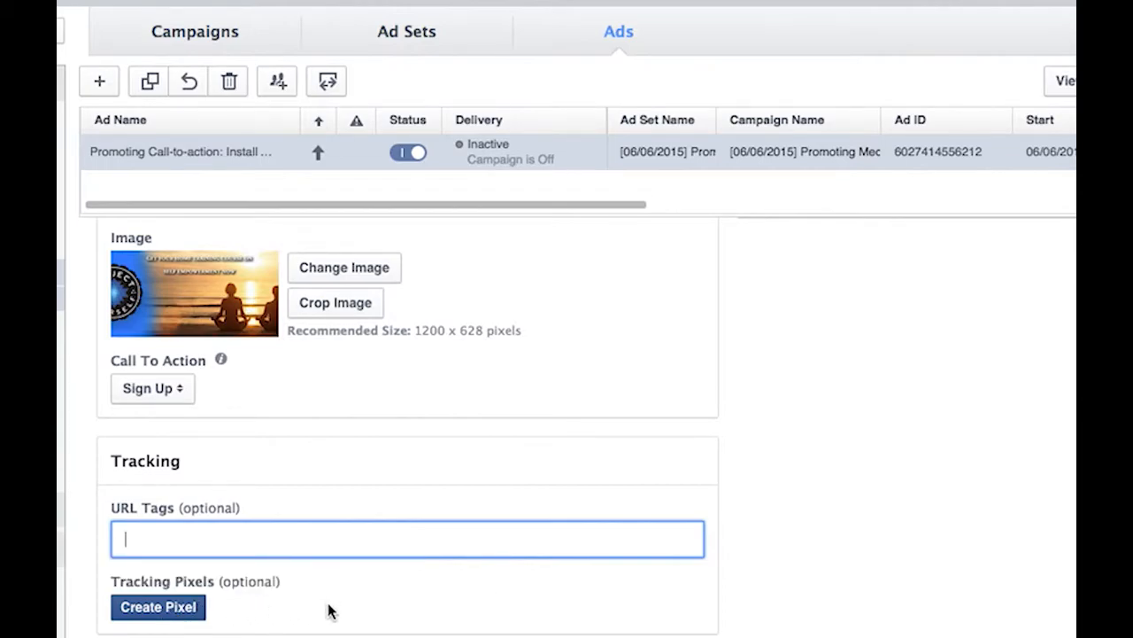
- Go from managing ads to Audiences to view the account's custom audiences
scroll(319, 512, up, 6)
scroll(319, 510, up, 5)
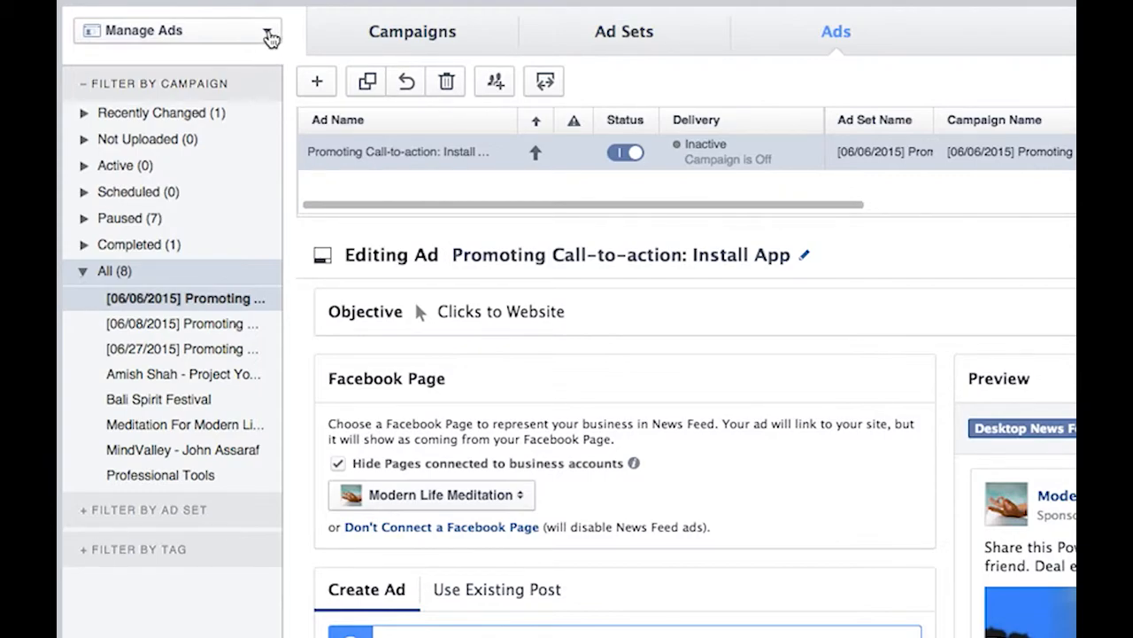
click(268, 36)
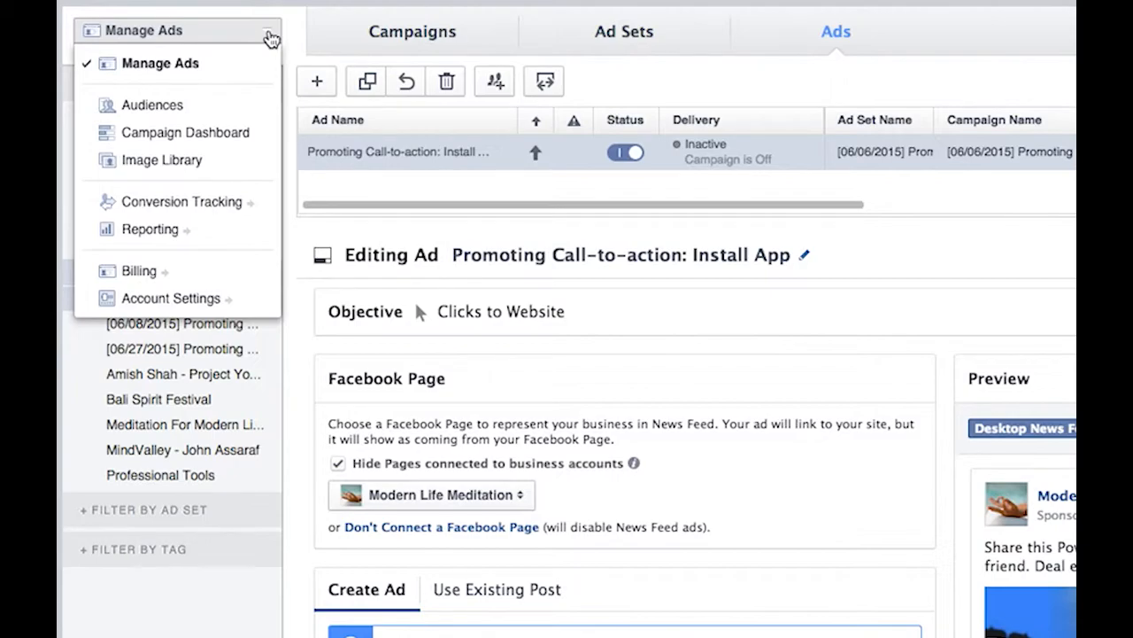
click(152, 105)
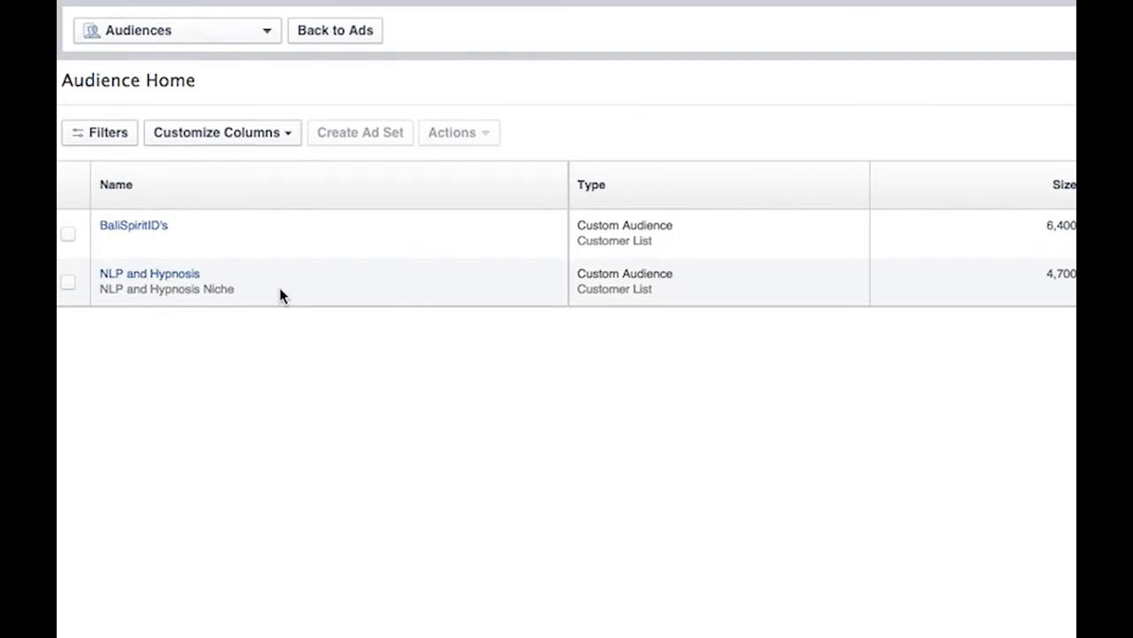
- Start creating a Custom Audience, view the Customer List, Website Traffic and App Activity types, and cancel without choosing one
scroll(257, 294, right, 10)
click(1029, 84)
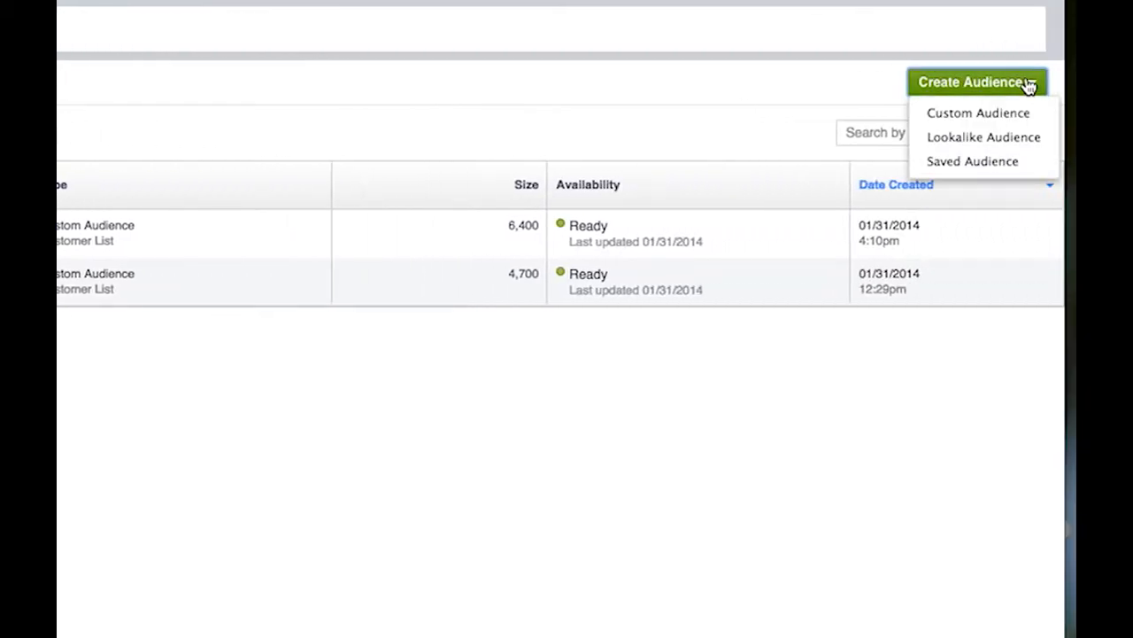
click(980, 112)
scroll(920, 116, left, 5)
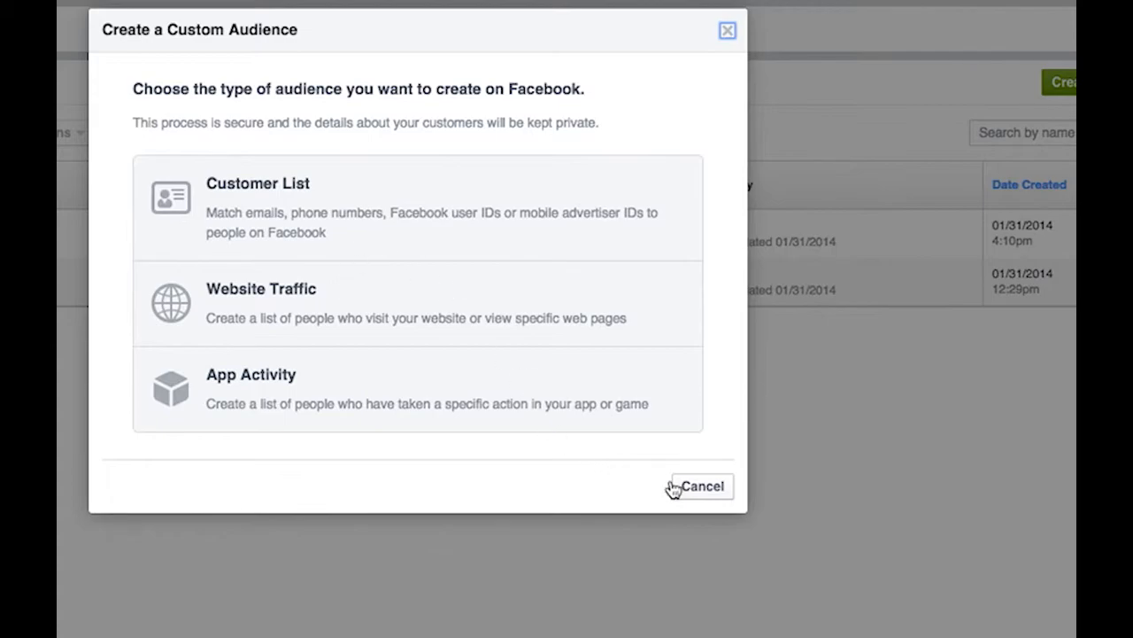
click(701, 489)
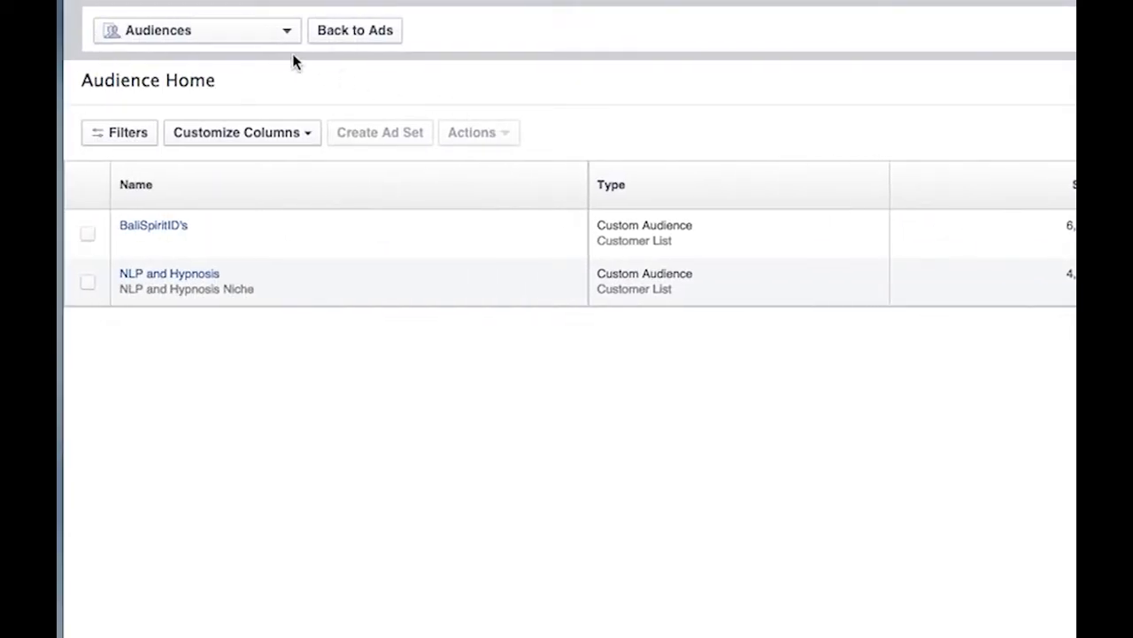
- Open Conversion Tracking to view its pixel page, and return to managing ads in Power Editor
click(144, 35)
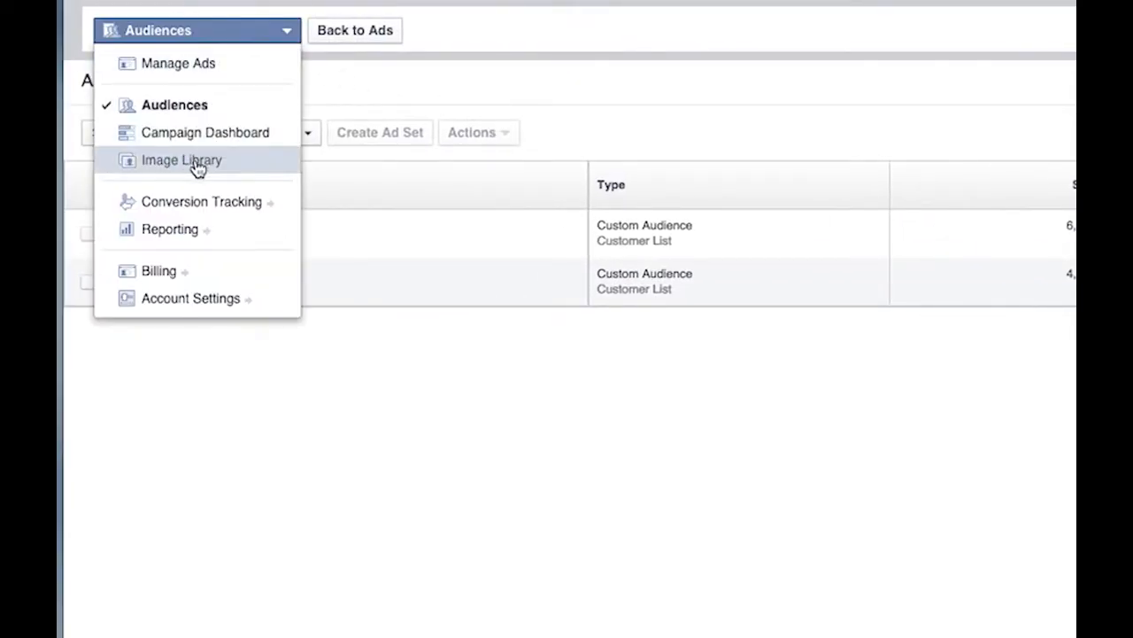
click(185, 209)
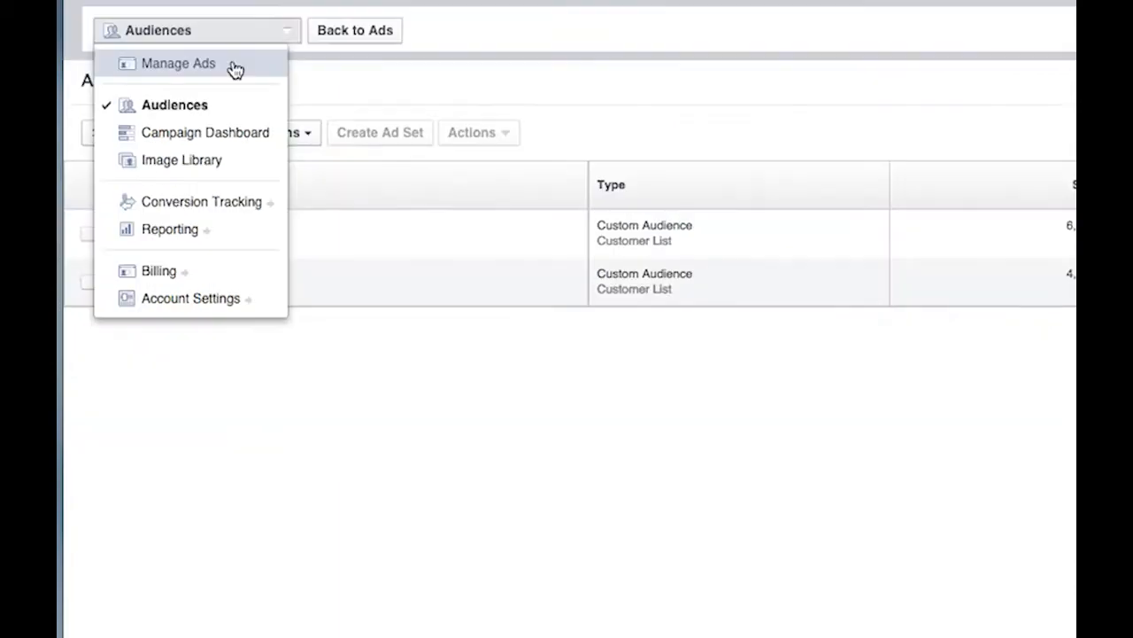
click(234, 67)
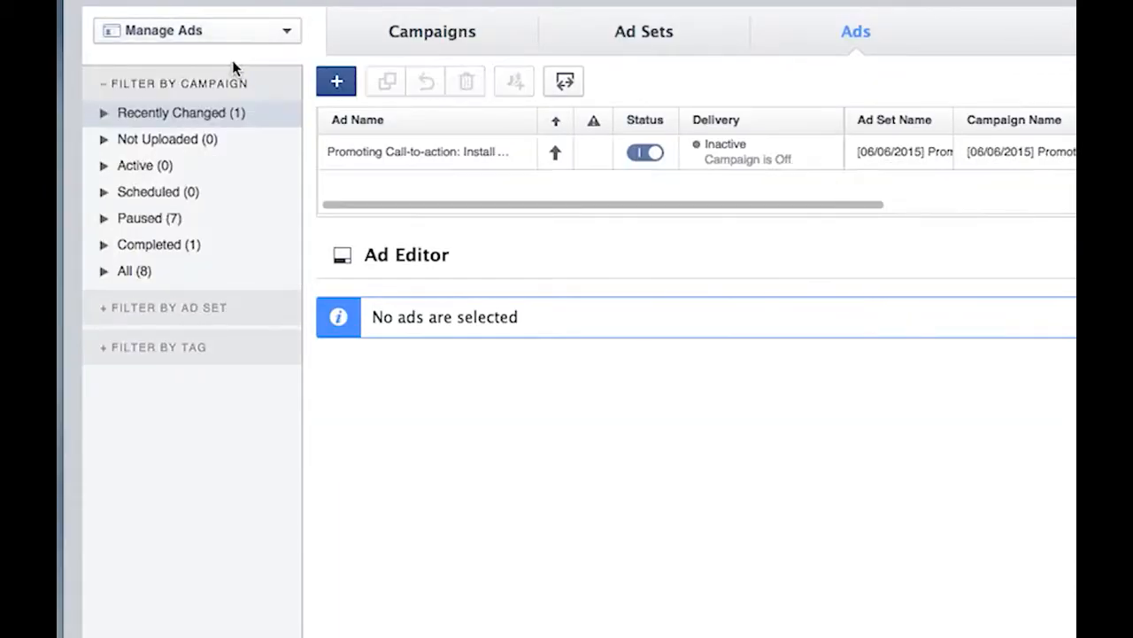